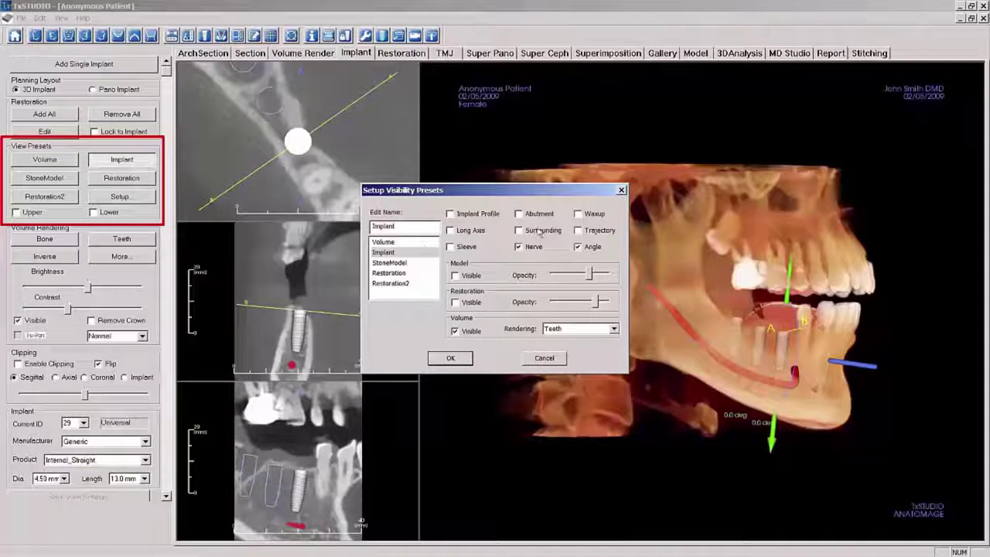
- Configure the Implant visibility preset to also show the waxup, abutment and long axis
left_click(578, 214)
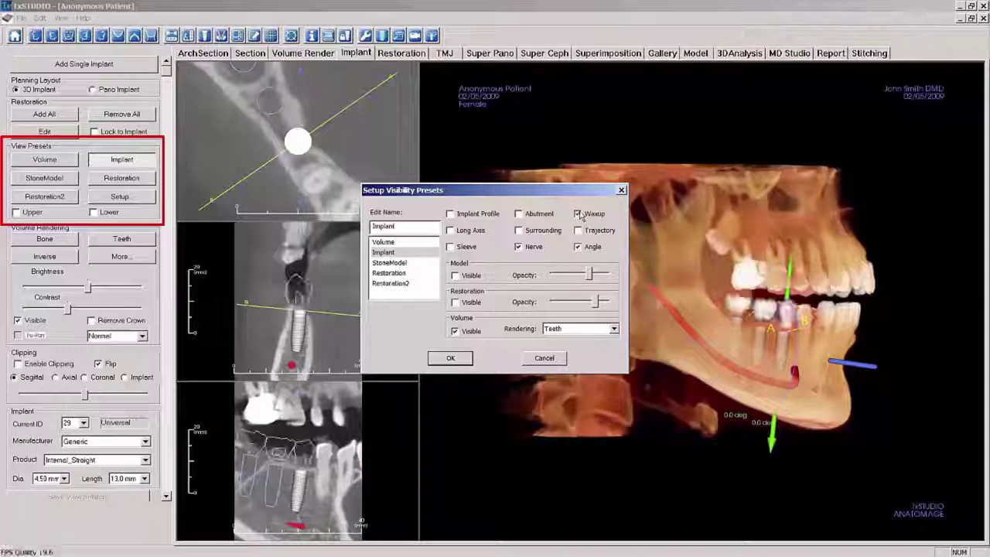
left_click(540, 216)
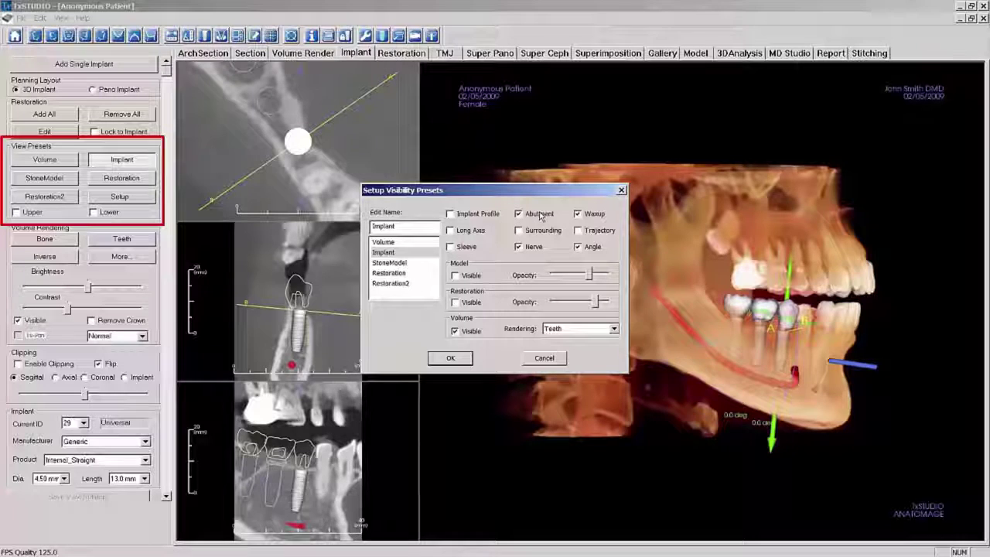
left_click(466, 236)
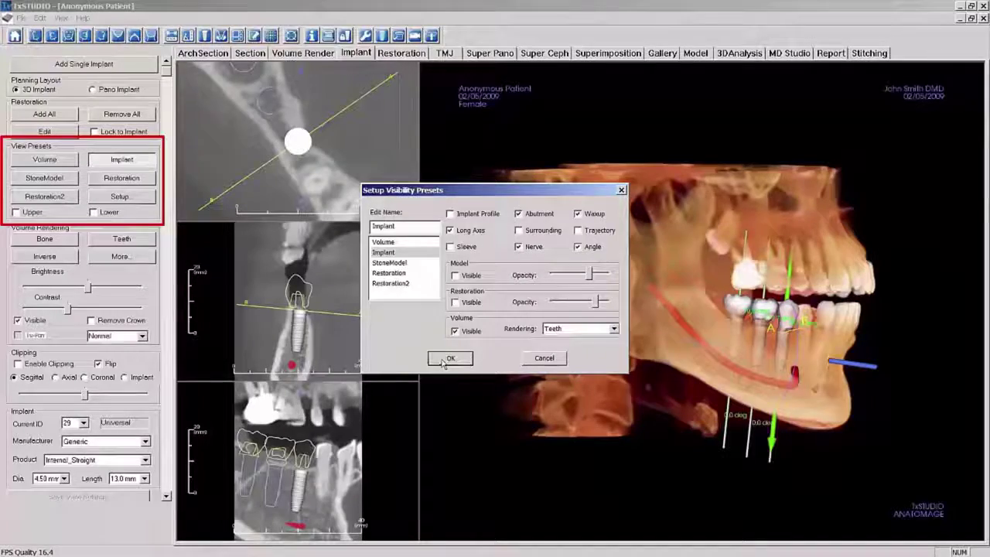
left_click(448, 359)
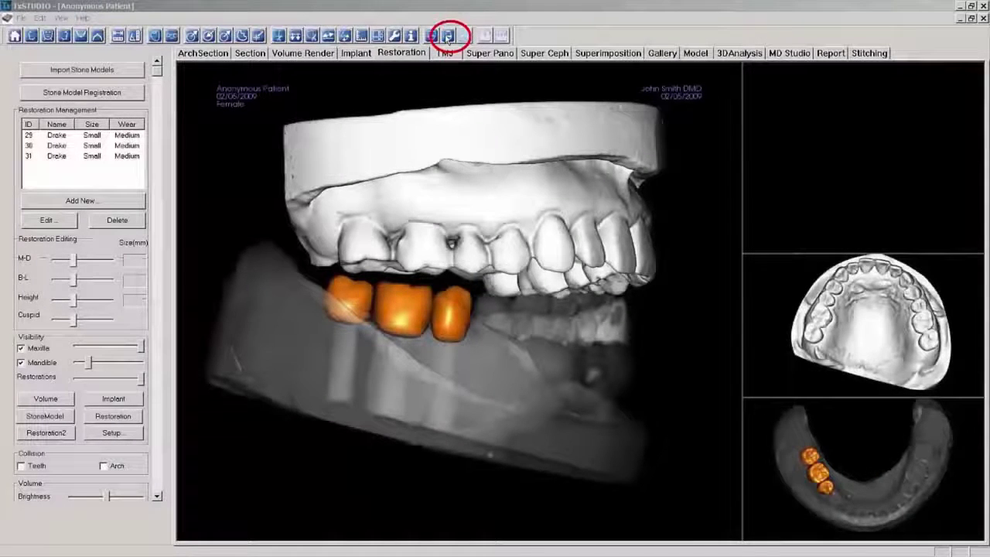
- Create an abutment for each of the restorations 29, 30 and 31
left_click(448, 37)
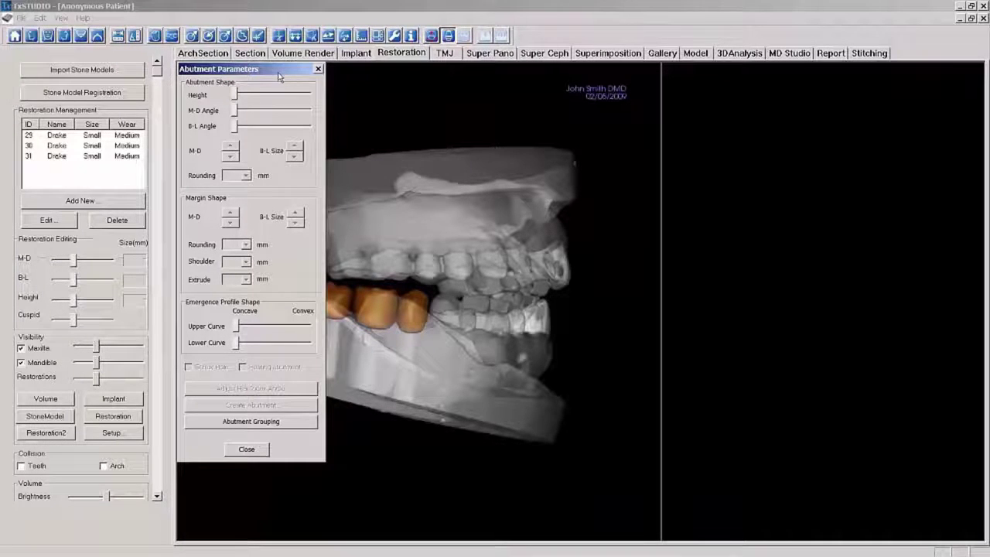
left_click_drag(279, 76, 113, 212)
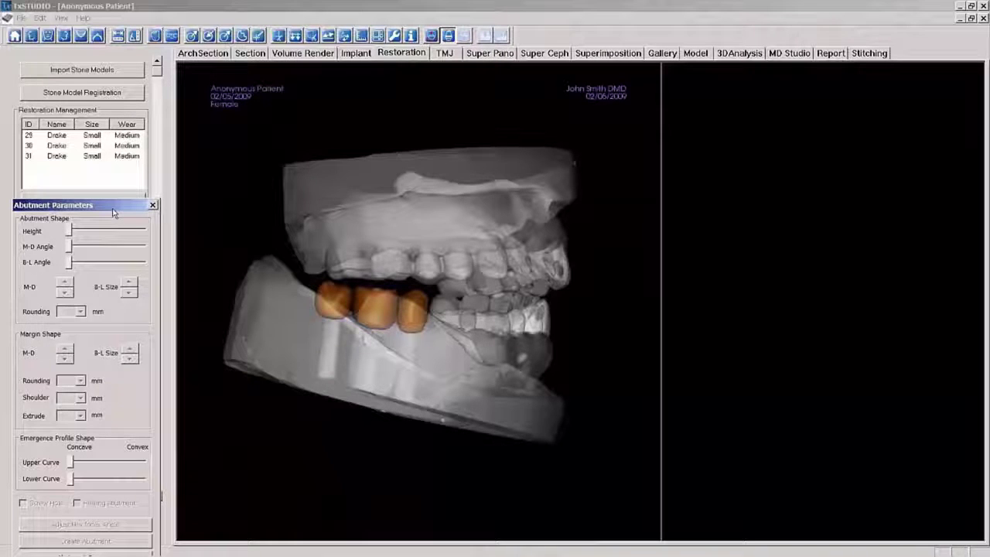
left_click(99, 136)
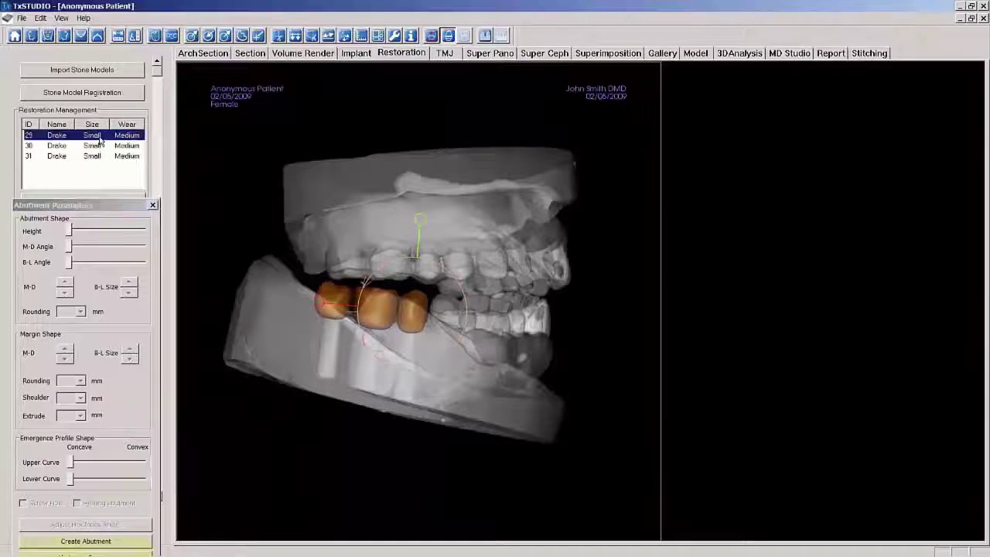
left_click(65, 543)
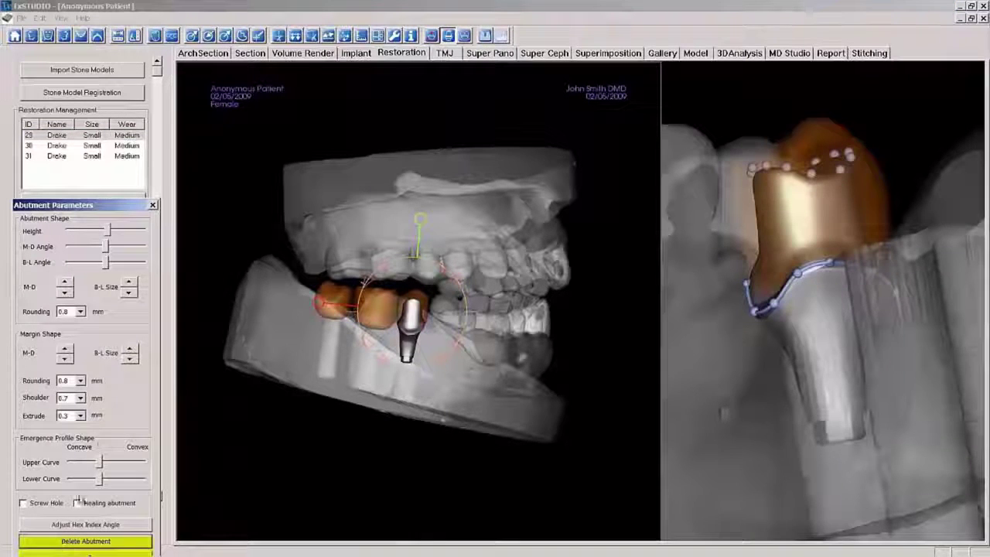
left_click(98, 145)
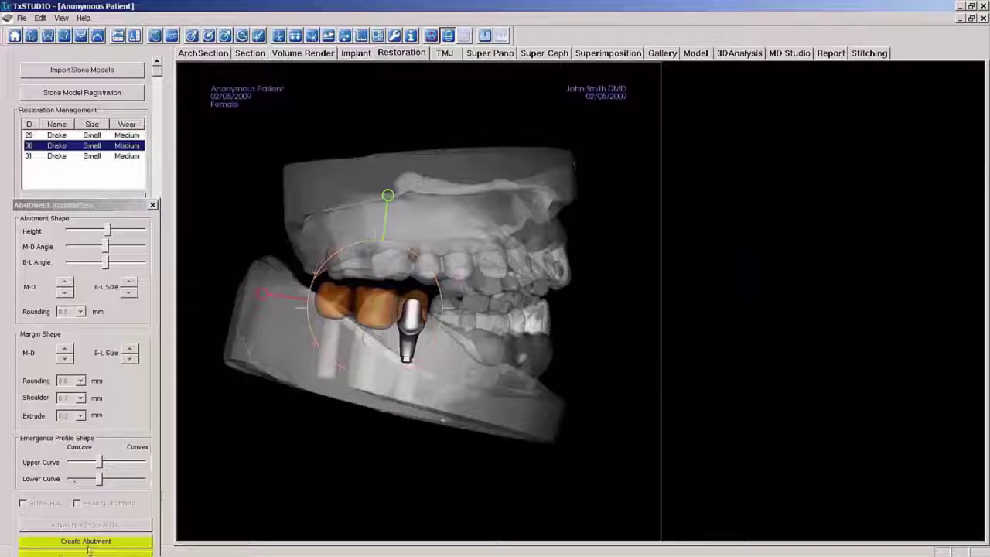
left_click(92, 543)
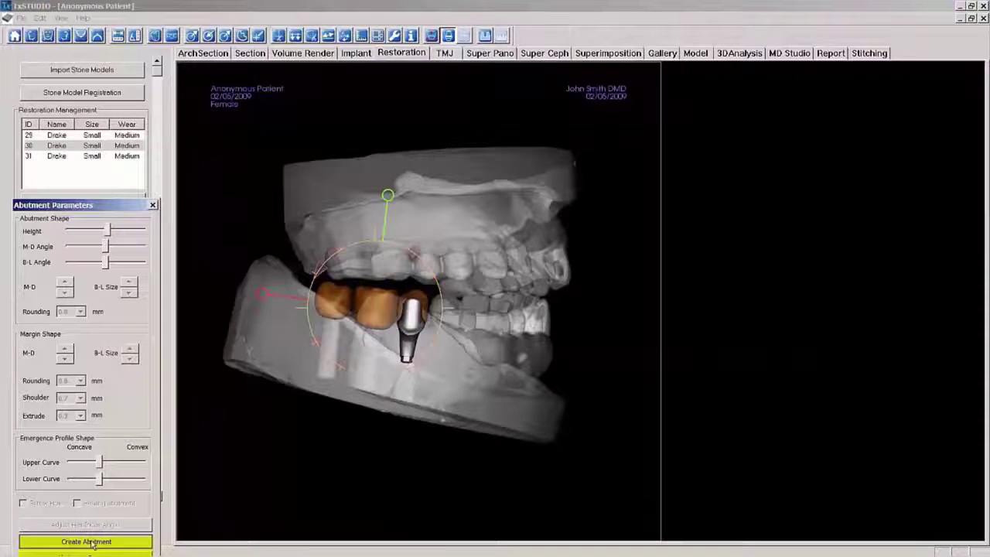
left_click(96, 157)
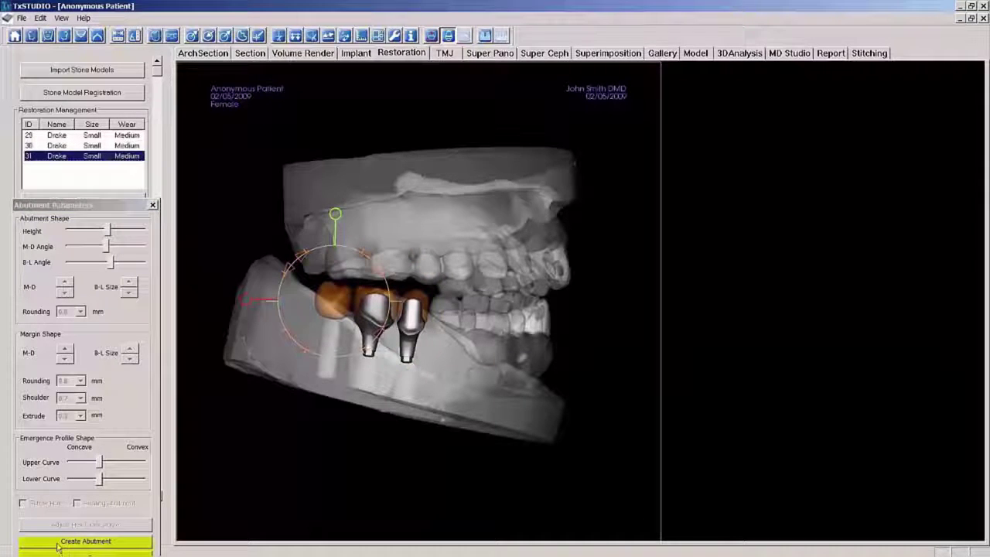
left_click(57, 546)
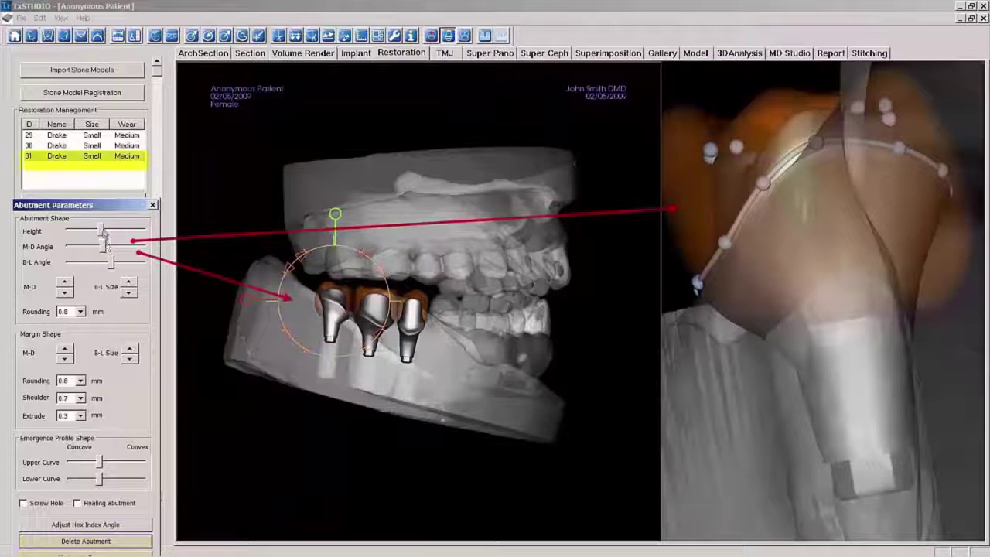
- Adjust abutment 31's height, M-D angle and B-L angle, and reshape its margin and top edge with the control points
left_click_drag(106, 232, 106, 264)
left_click(229, 229)
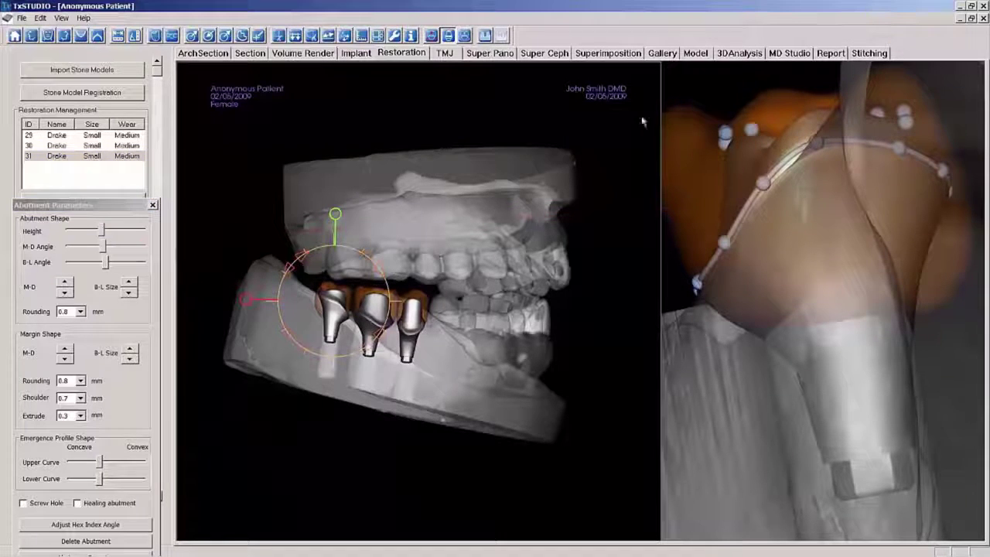
left_click_drag(765, 188, 770, 199)
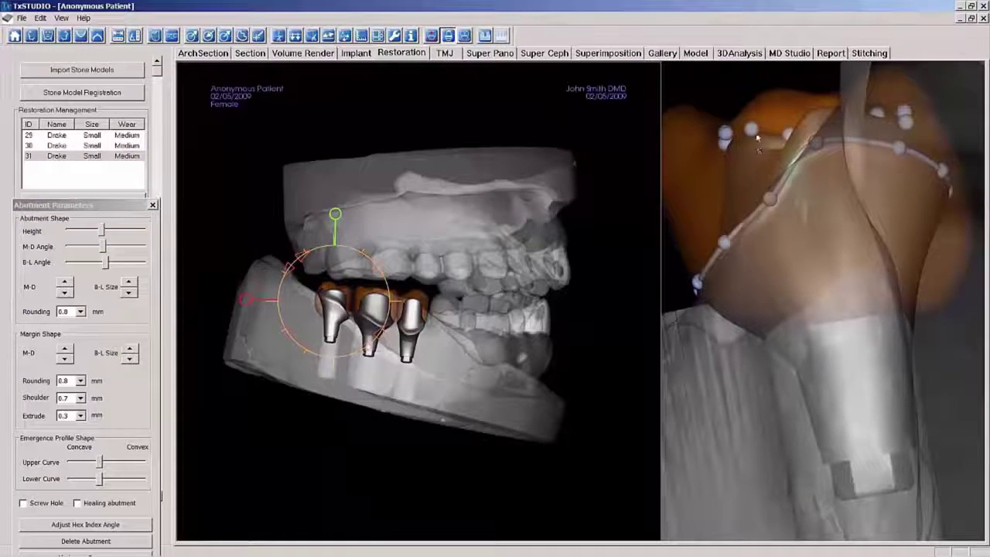
left_click_drag(751, 131, 724, 128)
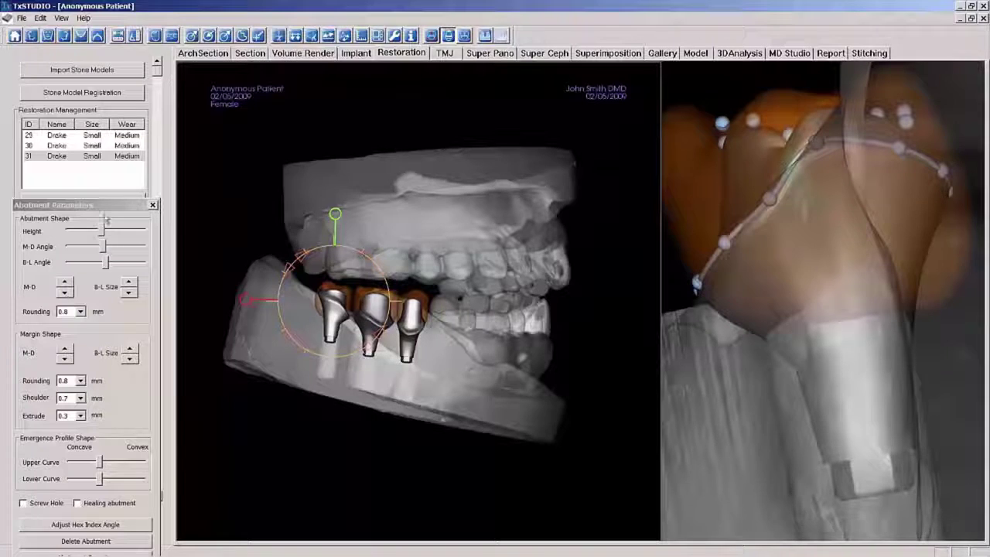
- Add abutments 29 and 31 to group 01 and adjust their shared M-D and B-L angles
left_click_drag(105, 210, 106, 183)
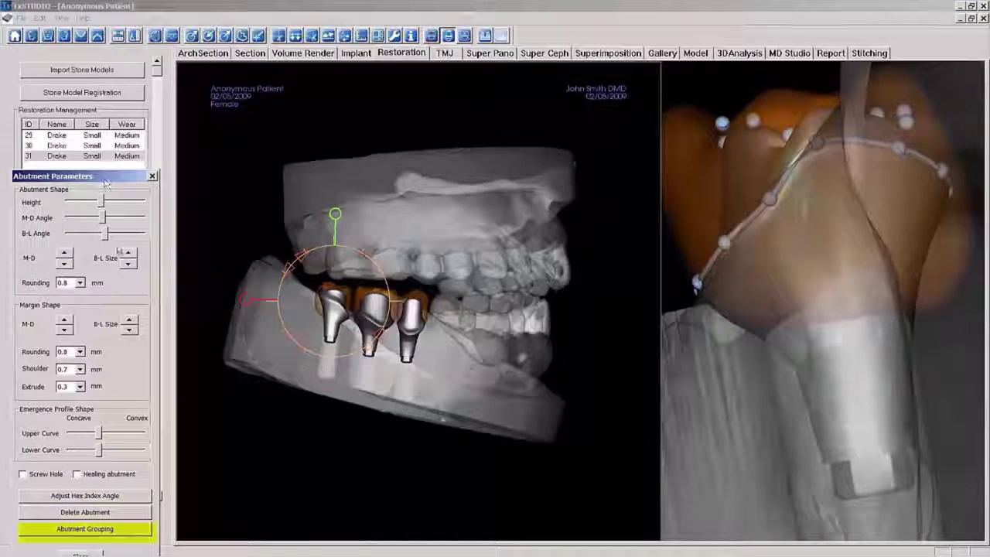
left_click(75, 531)
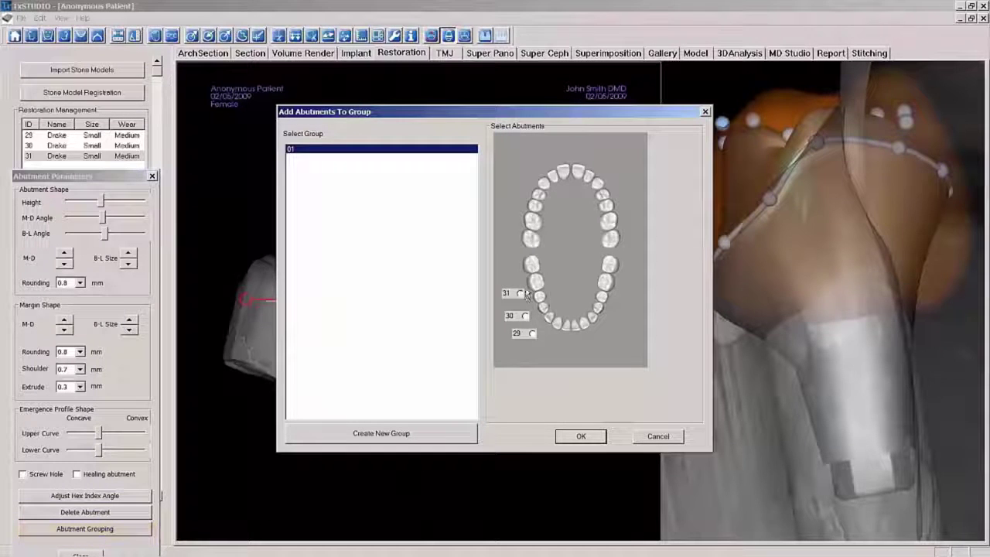
left_click(532, 334)
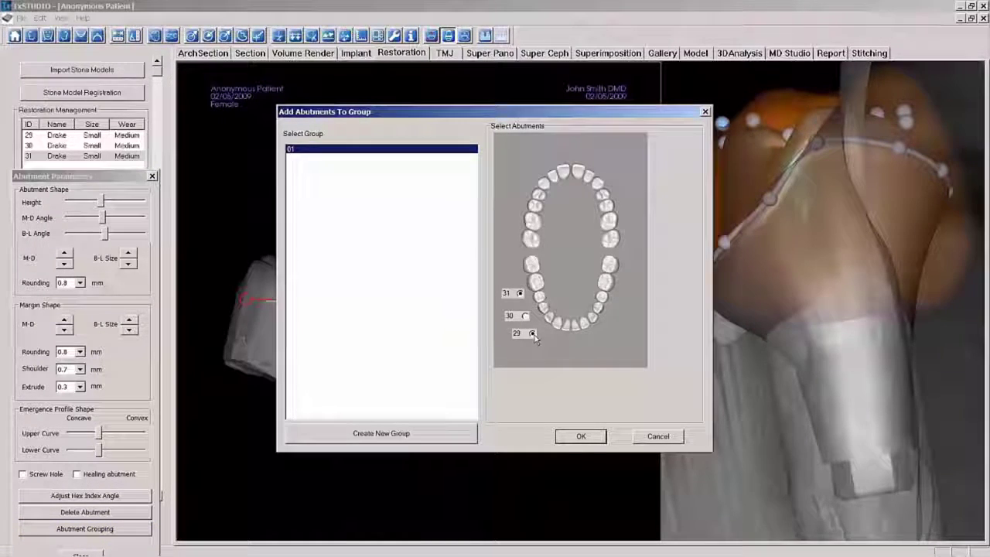
left_click(579, 437)
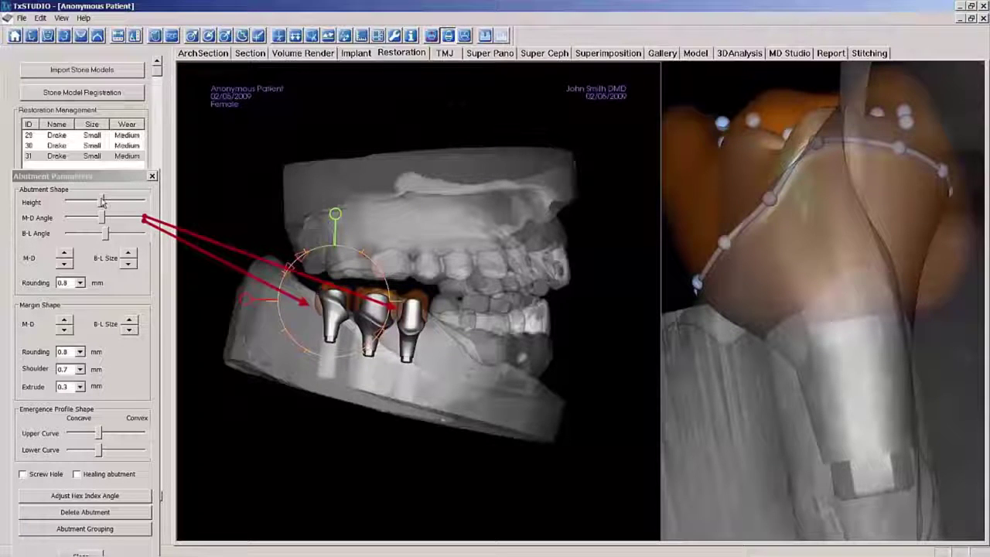
left_click_drag(101, 217, 109, 219)
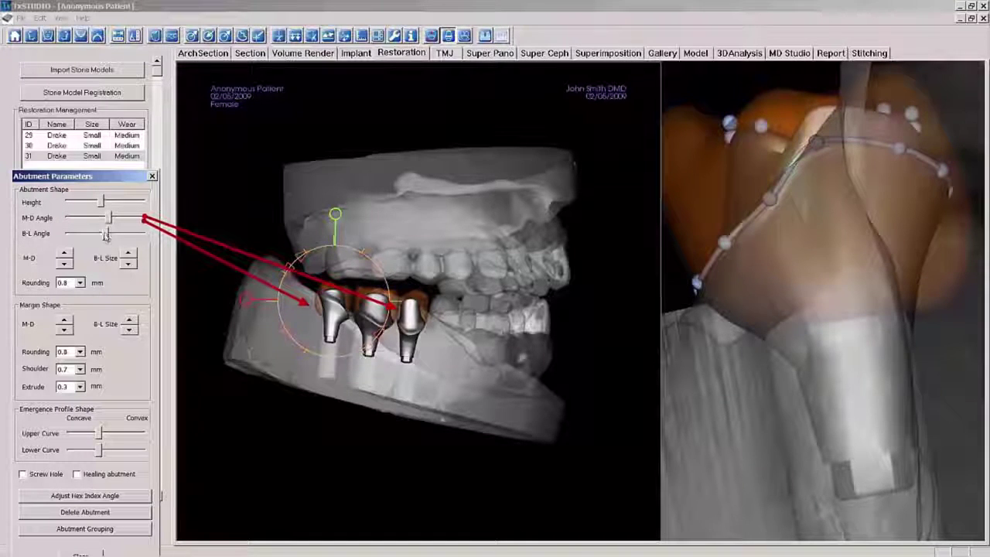
left_click_drag(106, 234, 97, 237)
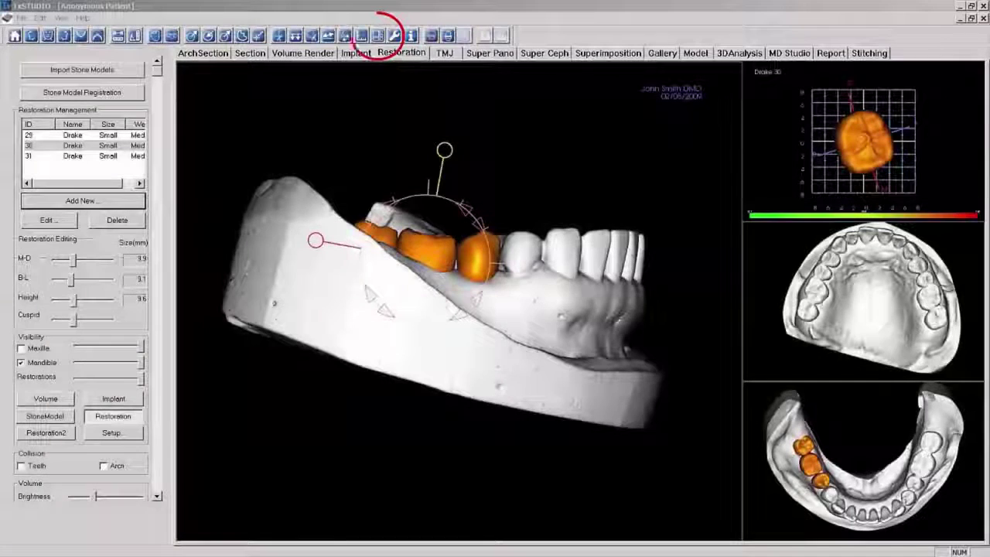
- Switch to the layout with the enlarged restoration view and examine restoration 30 from another angle
left_click(378, 35)
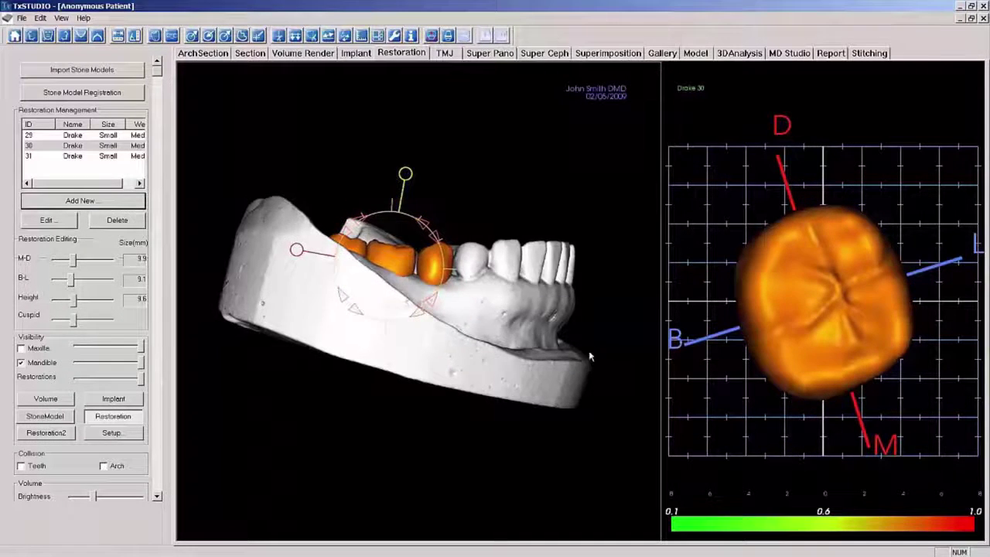
left_click_drag(608, 361, 294, 472)
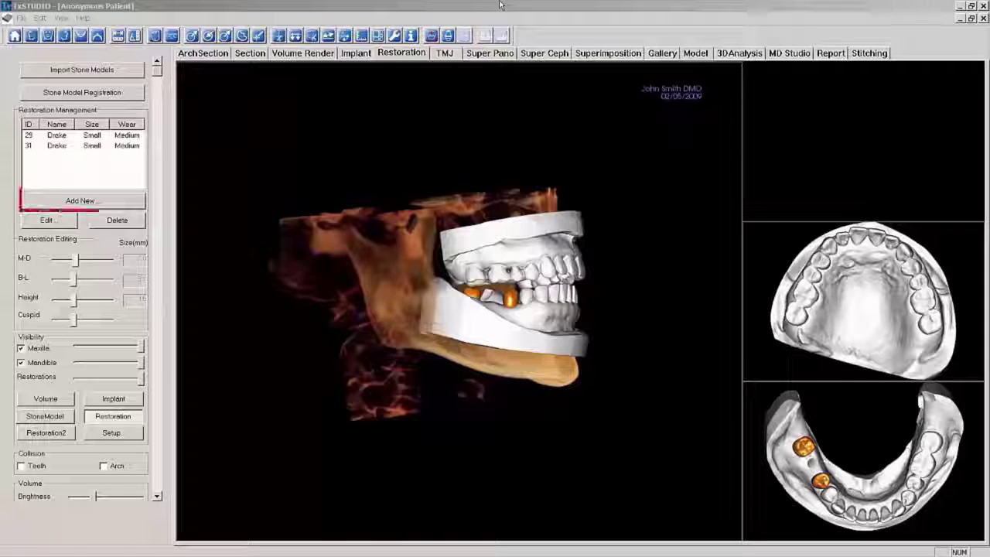
- Add a tooth 30 restoration from the Drake library case and place it on the mandible between restorations 29 and 31
left_click(78, 199)
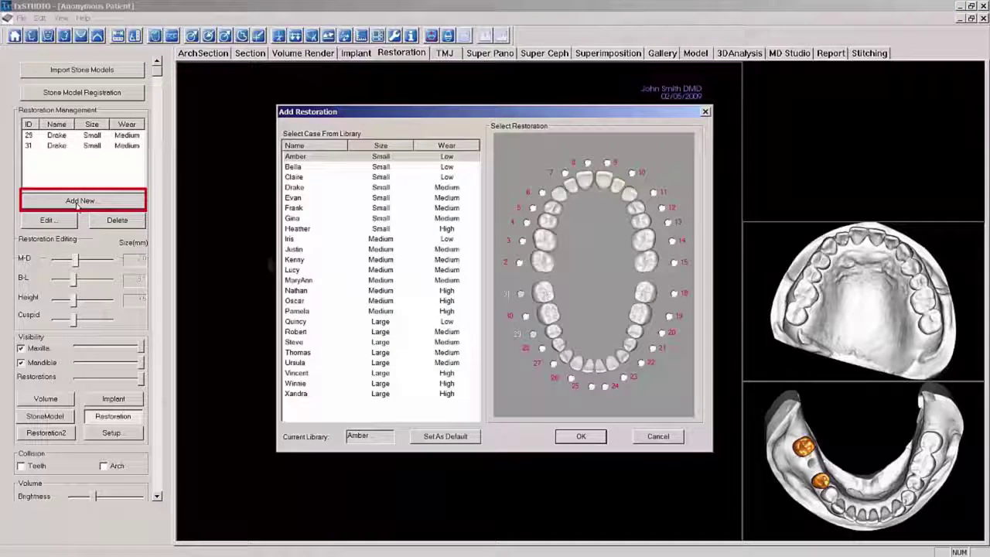
left_click(304, 190)
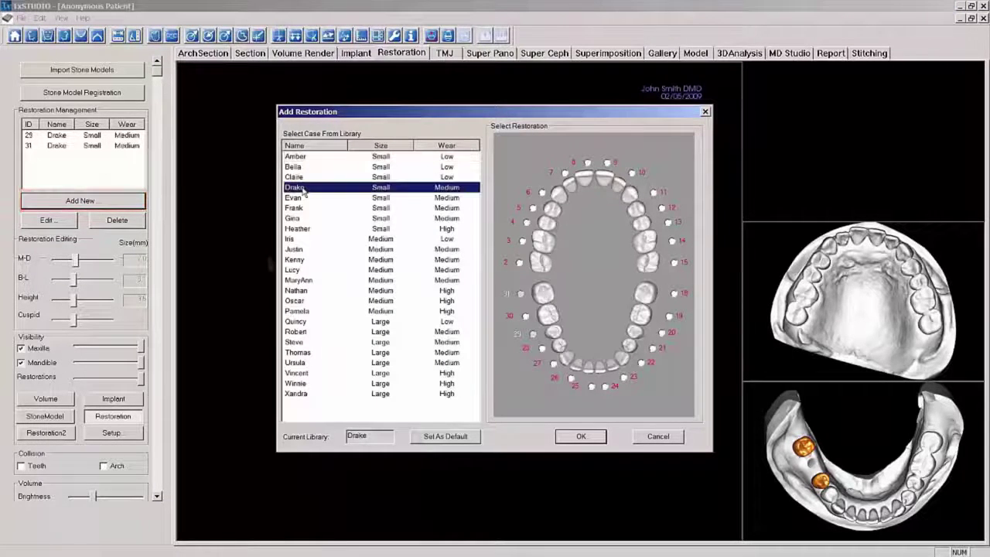
left_click(527, 319)
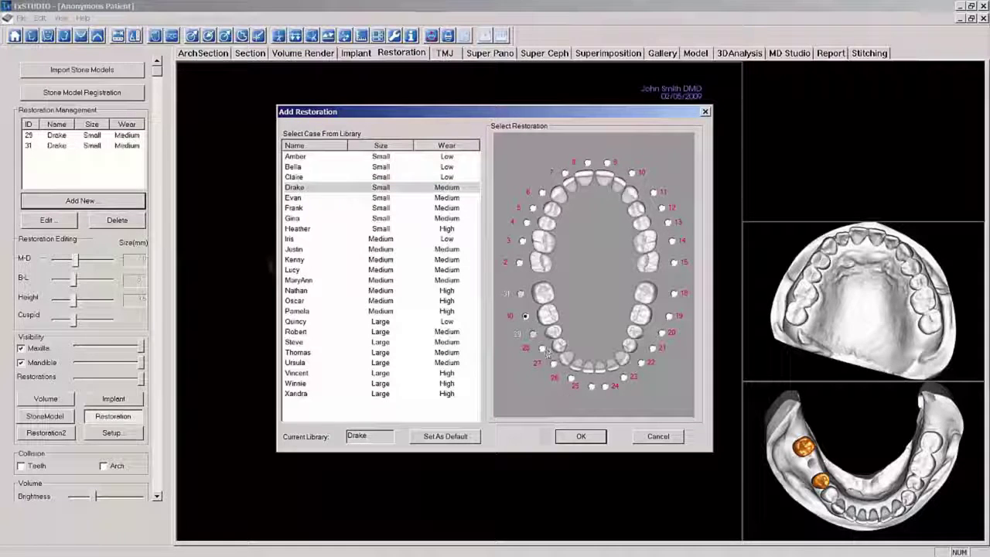
left_click(579, 435)
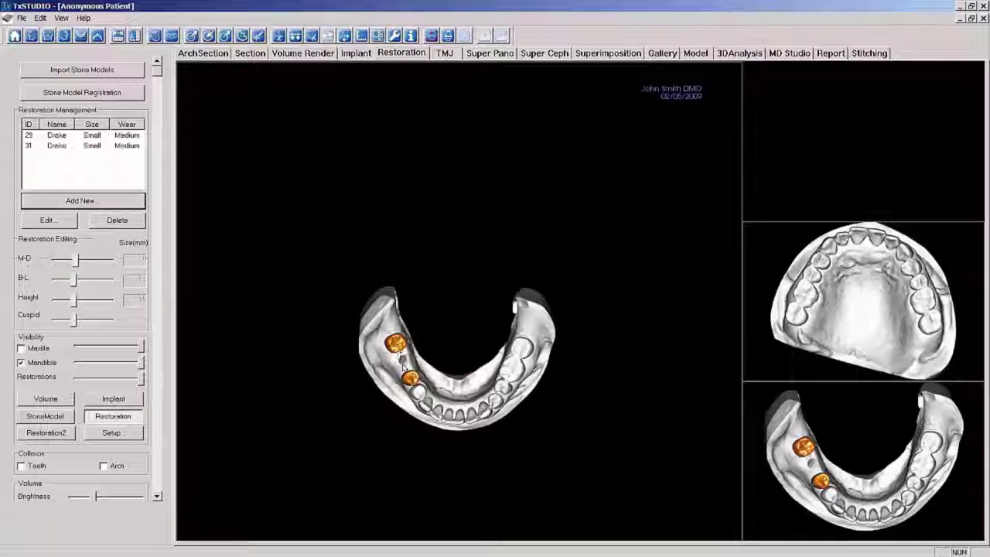
left_click(403, 369)
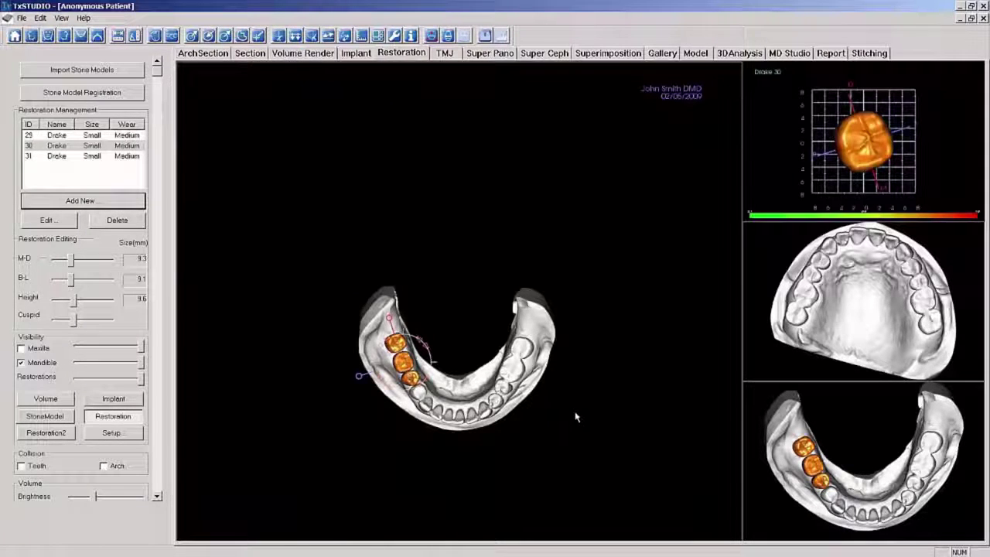
- Fine-tune restoration 30's orientation from above, and lower it from the side to line up with its neighbouring restorations
scroll(575, 417, "up", 5)
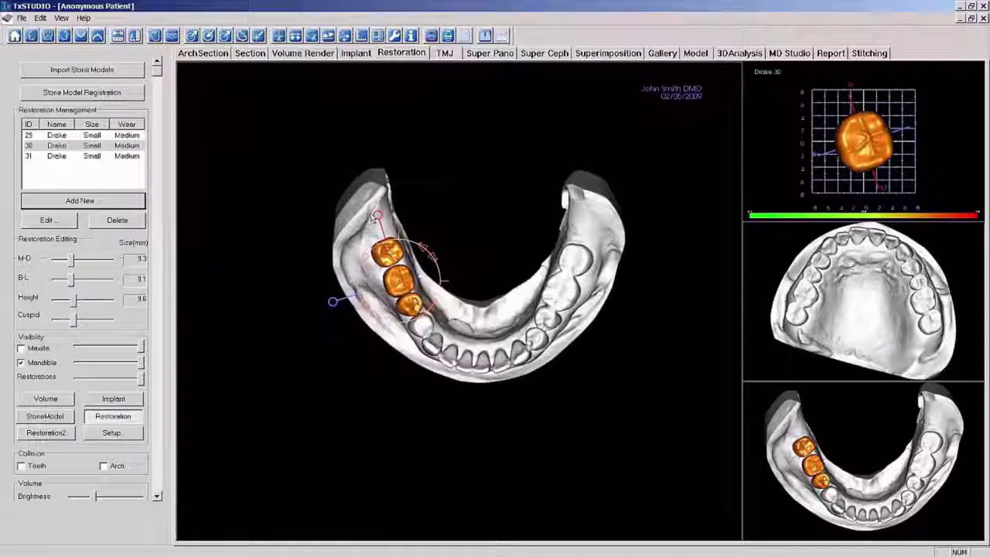
left_click_drag(379, 219, 382, 222)
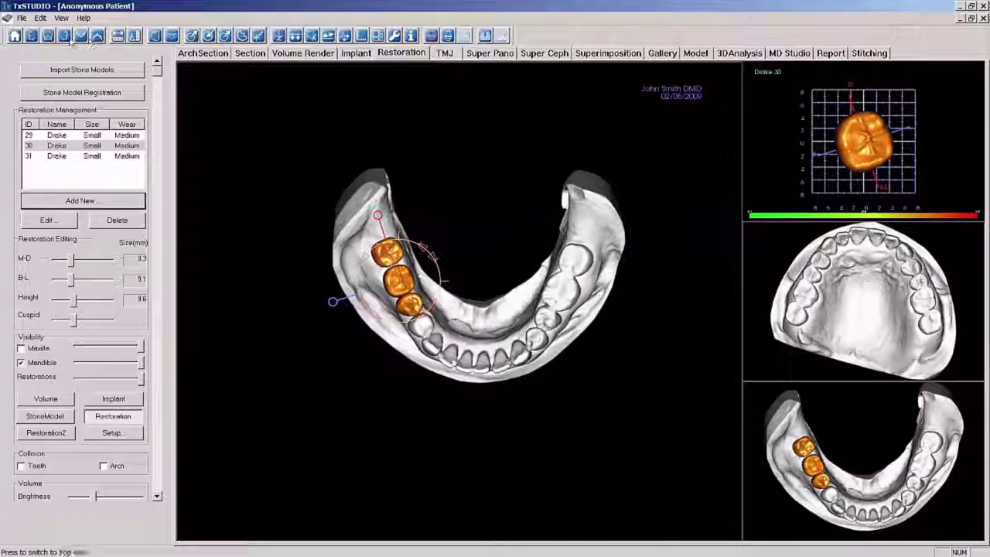
left_click(65, 37)
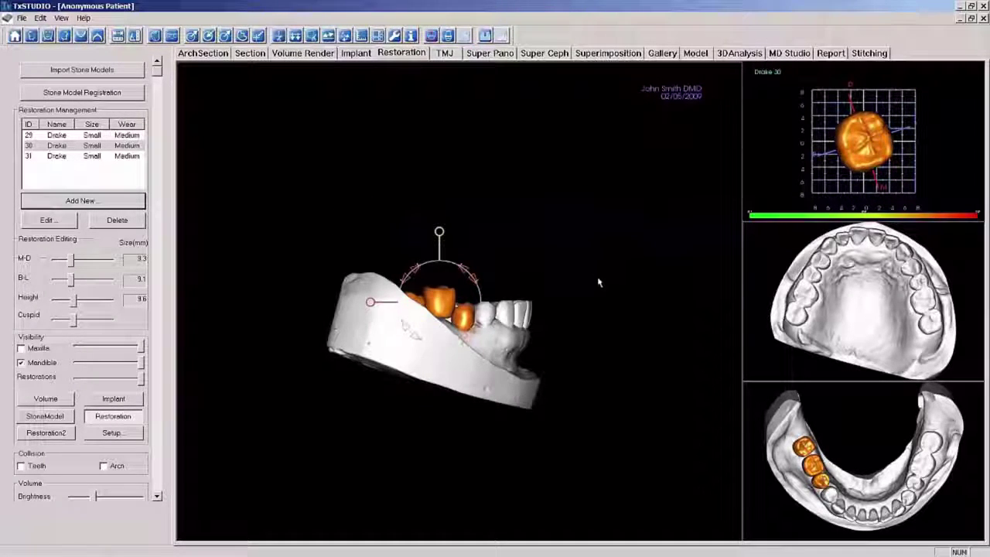
left_click_drag(599, 280, 513, 285)
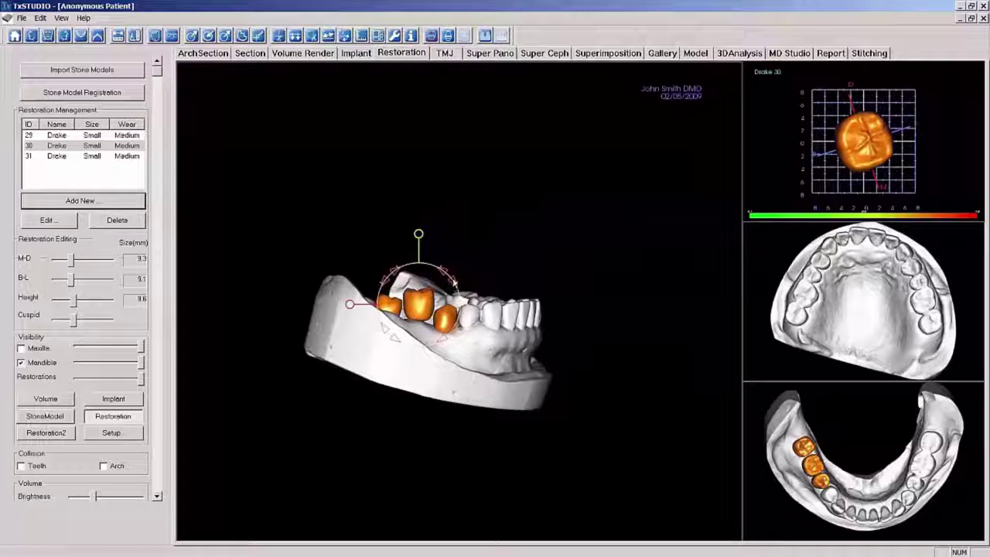
left_click_drag(453, 282, 430, 323)
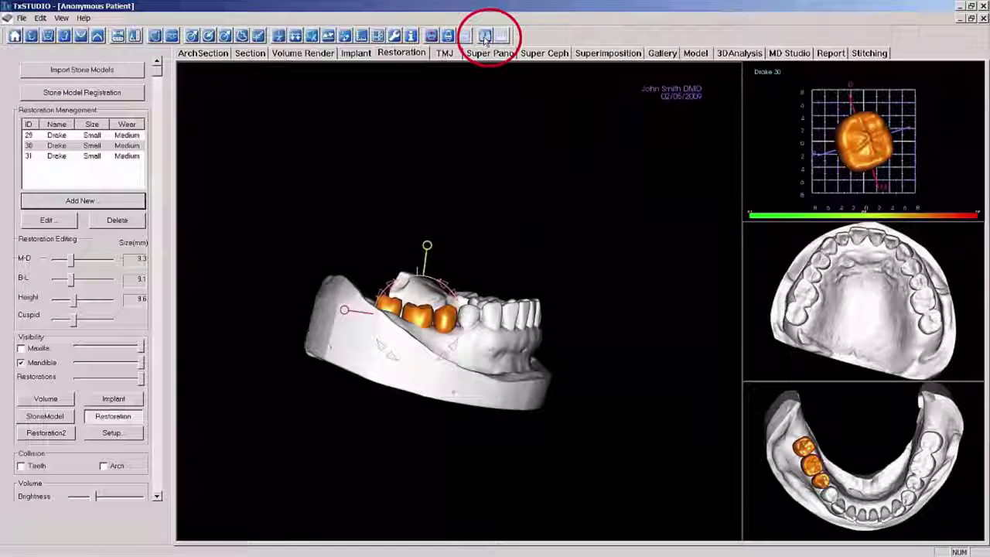
- Create a Fitted pontic from restoration 30 with a 0 mm offset from the gingiva
left_click(484, 35)
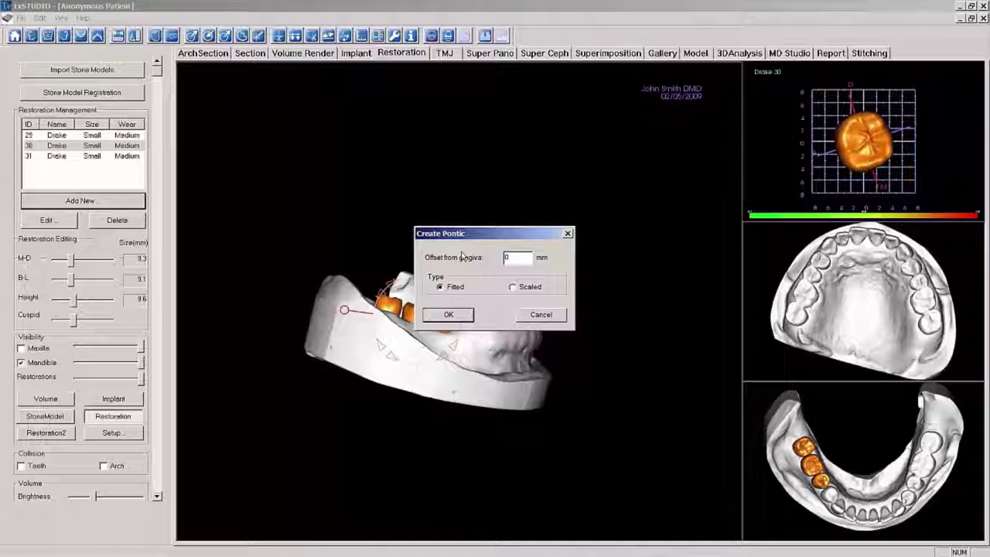
left_click(449, 314)
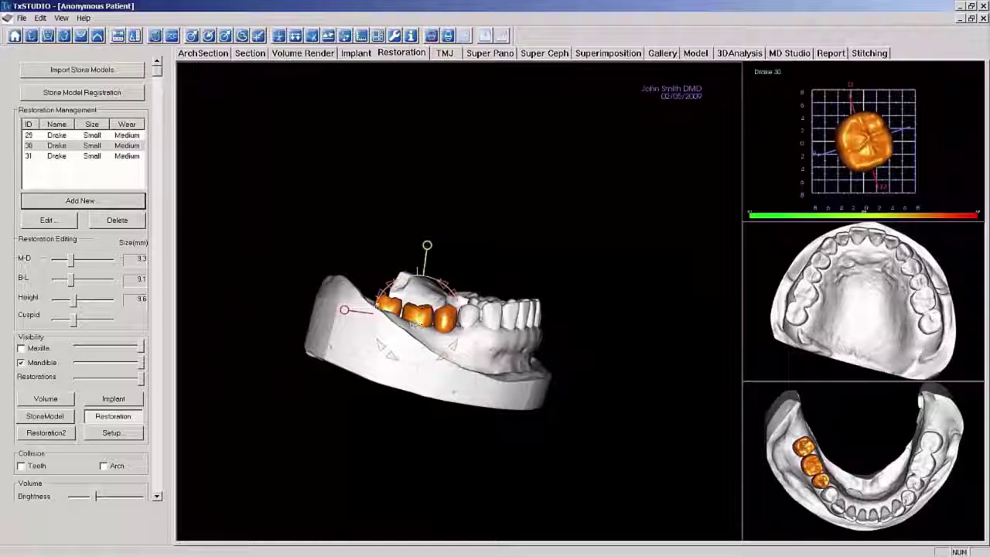
- Select restorations 31, 30 and 29 on the mandible and join them into a bridge
left_click(390, 309)
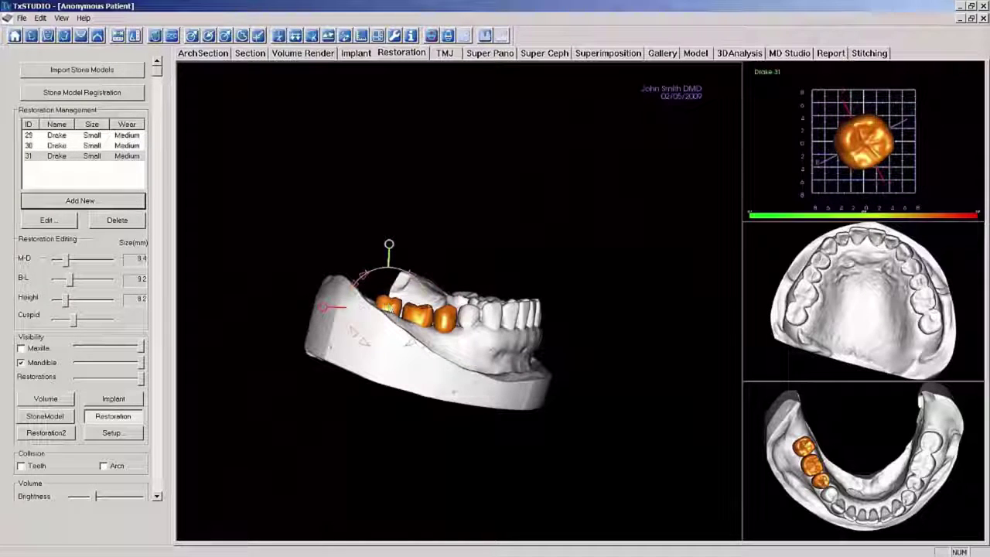
left_click(424, 318)
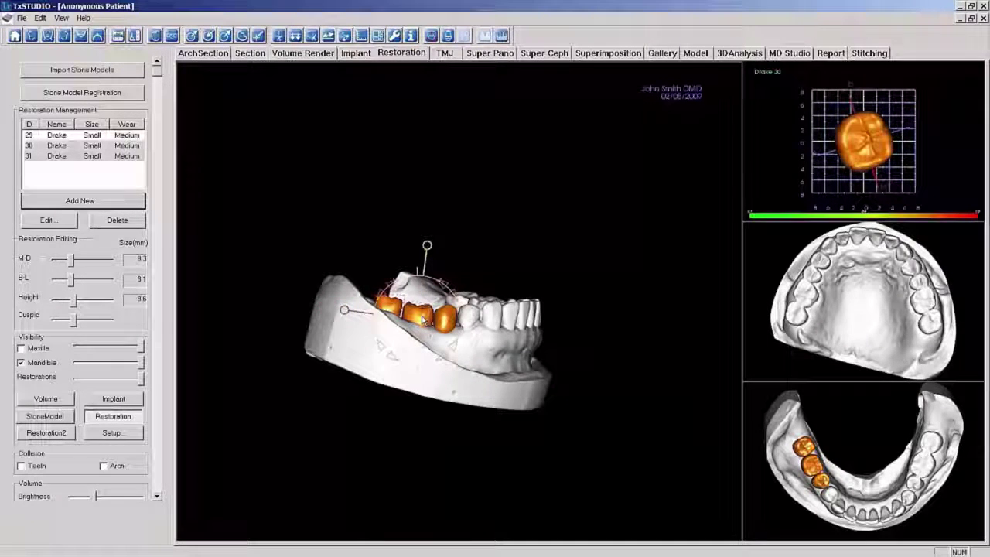
left_click(447, 321)
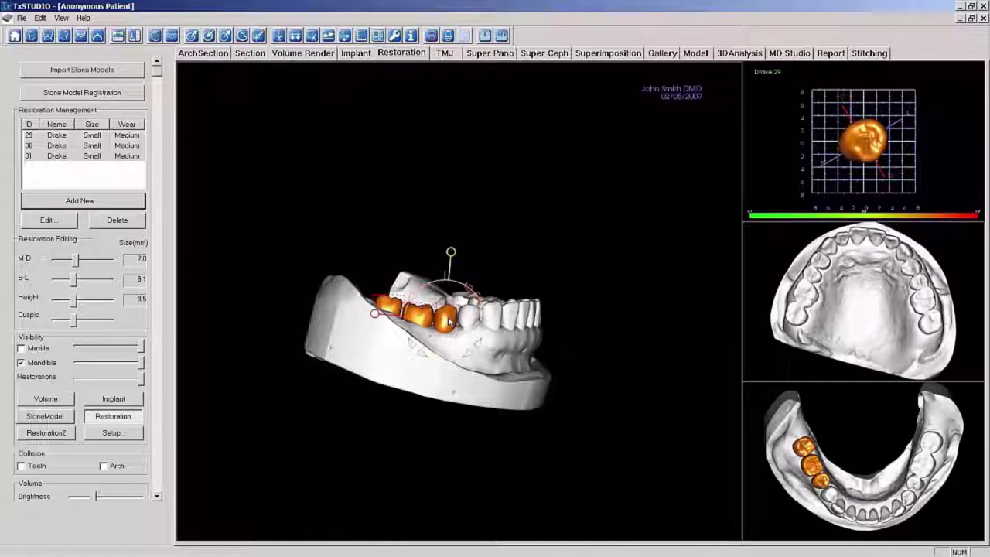
left_click(501, 35)
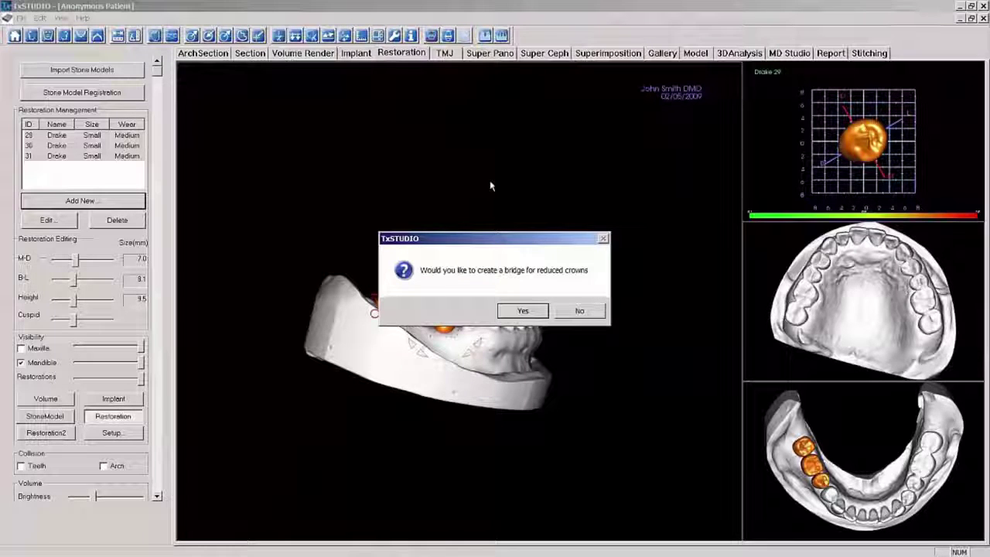
left_click(522, 311)
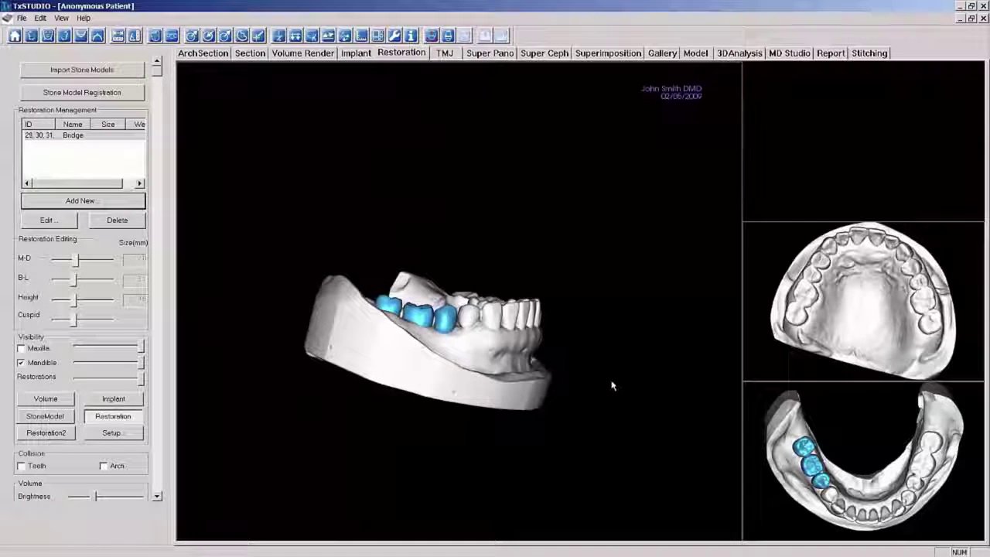
- Edit the bridge connector between teeth 30 and 31, trying a Triangle cross section and choosing Square, and inspect its shape up close
right_click_drag(611, 385, 619, 260)
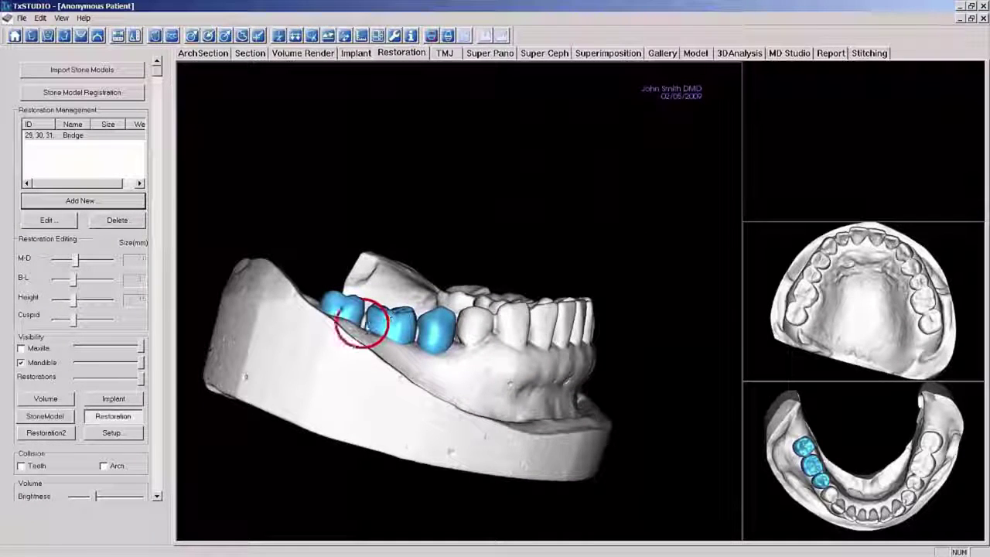
double_click(362, 322)
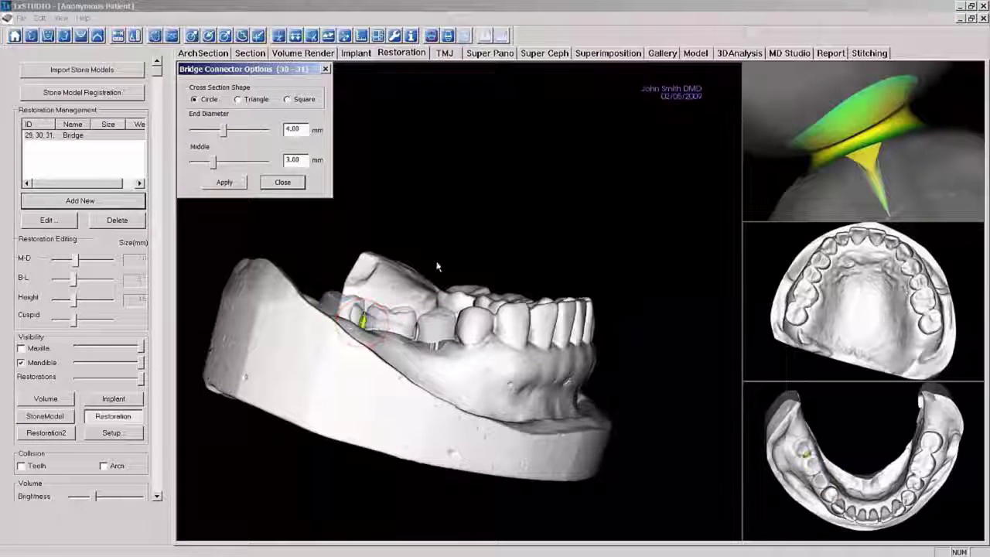
left_click_drag(922, 186, 890, 68)
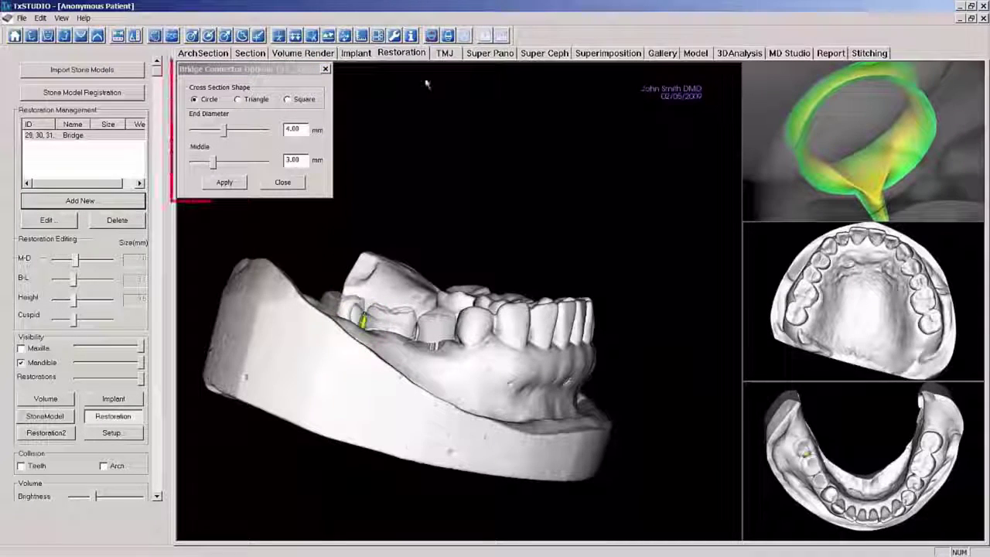
left_click(249, 104)
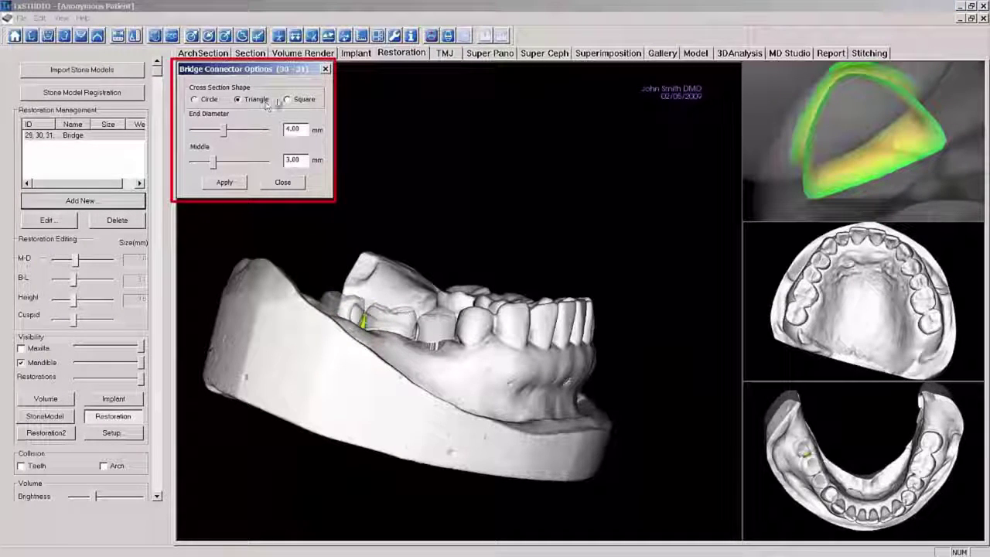
left_click(295, 101)
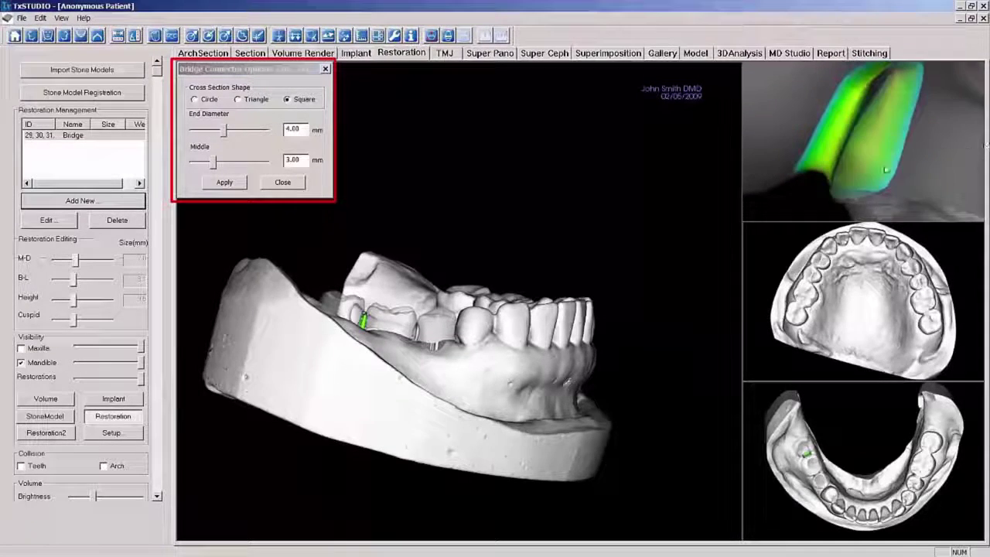
left_click_drag(886, 169, 945, 152)
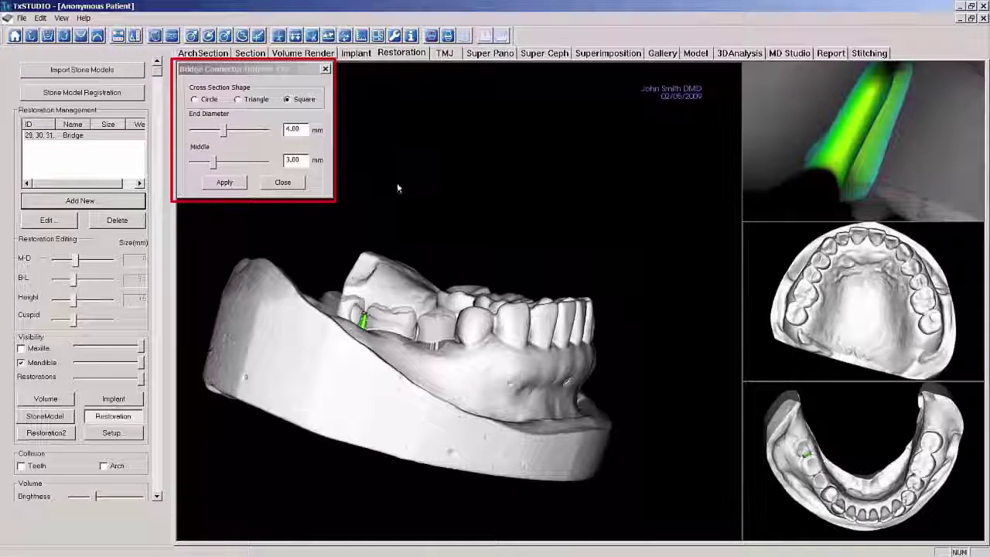
- Apply an end diameter of 5.69 mm to the 30–31 connector and select the finished bridge
left_click_drag(222, 133, 242, 132)
left_click(225, 182)
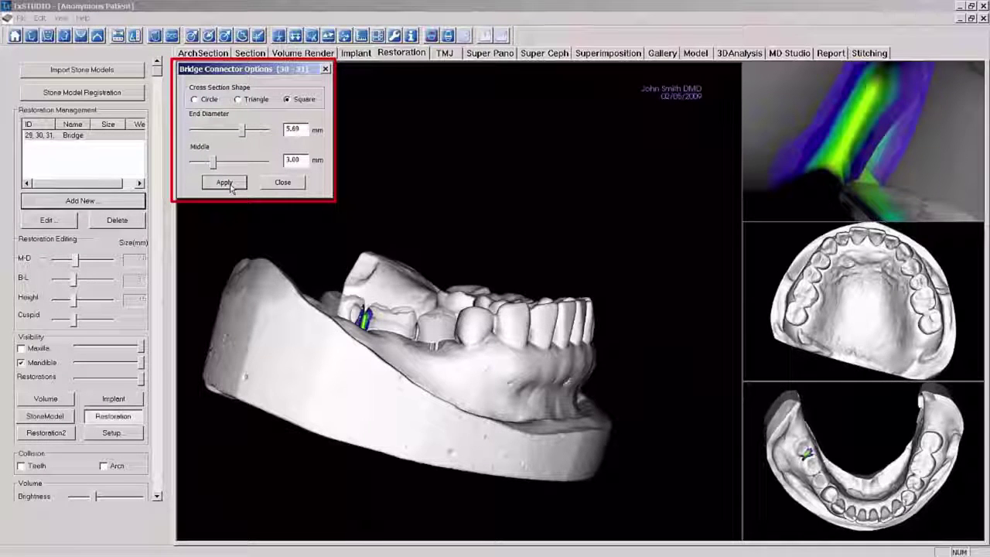
left_click(282, 182)
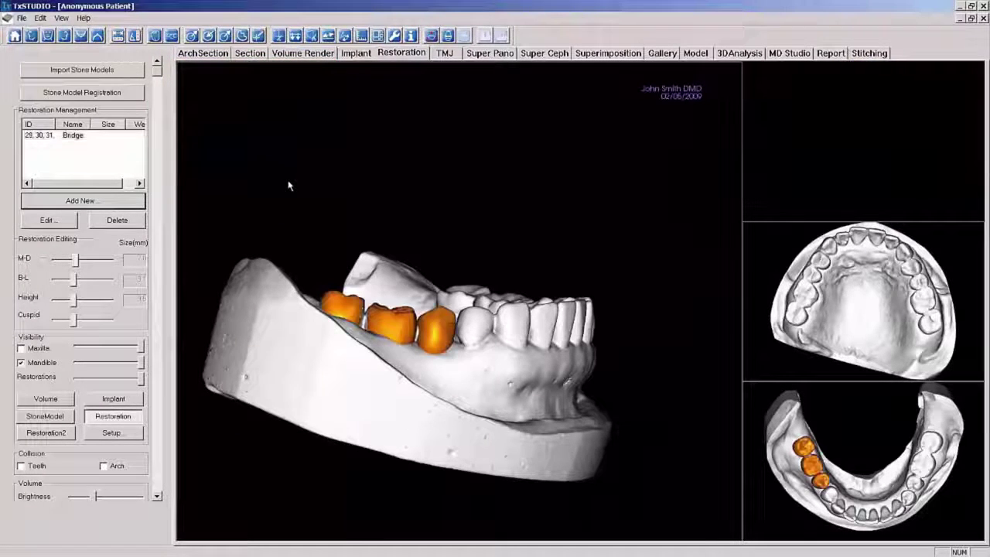
left_click(381, 321)
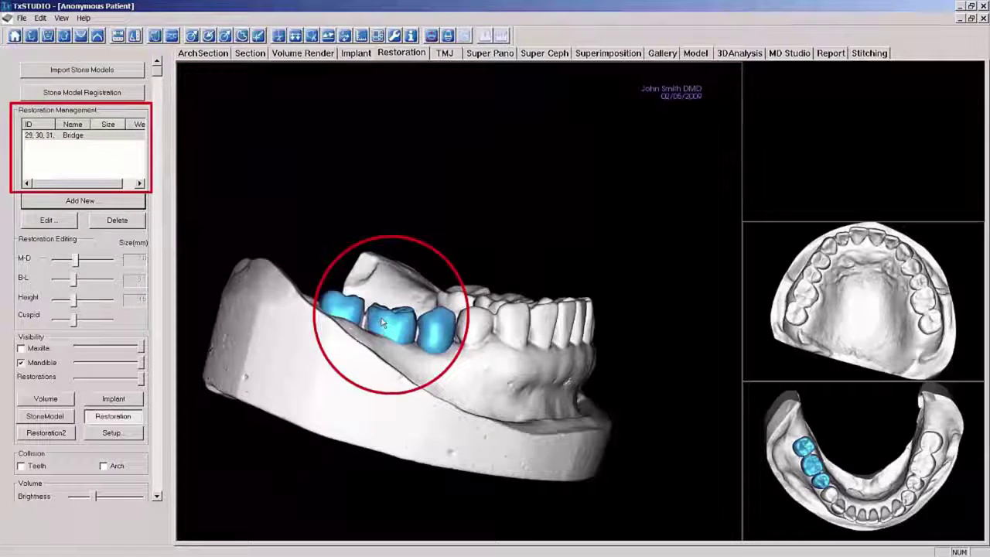
left_click(381, 321)
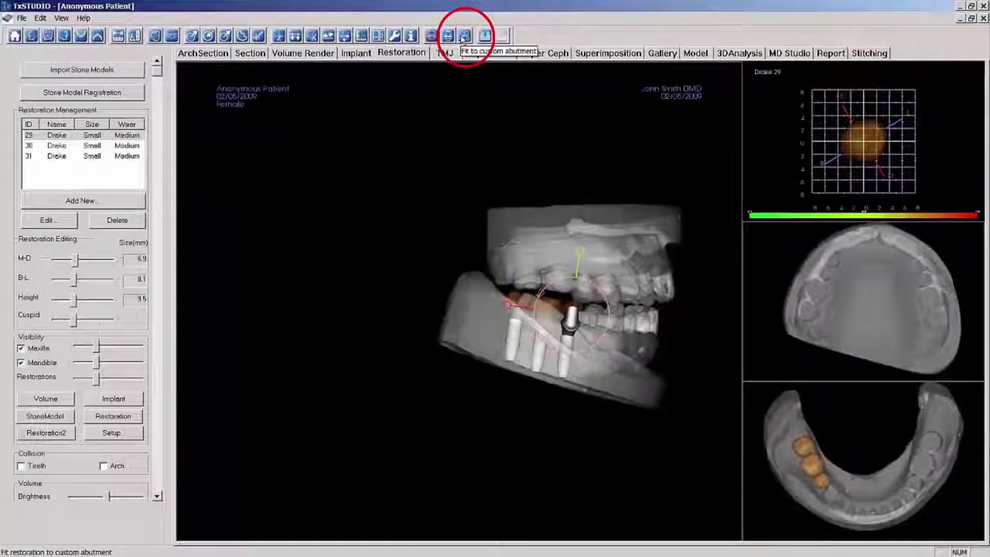
- Fit restoration 29 to its custom abutment and build the crown with a 0.05 mm cement gap and 1.00 mm distance to margin
left_click(464, 36)
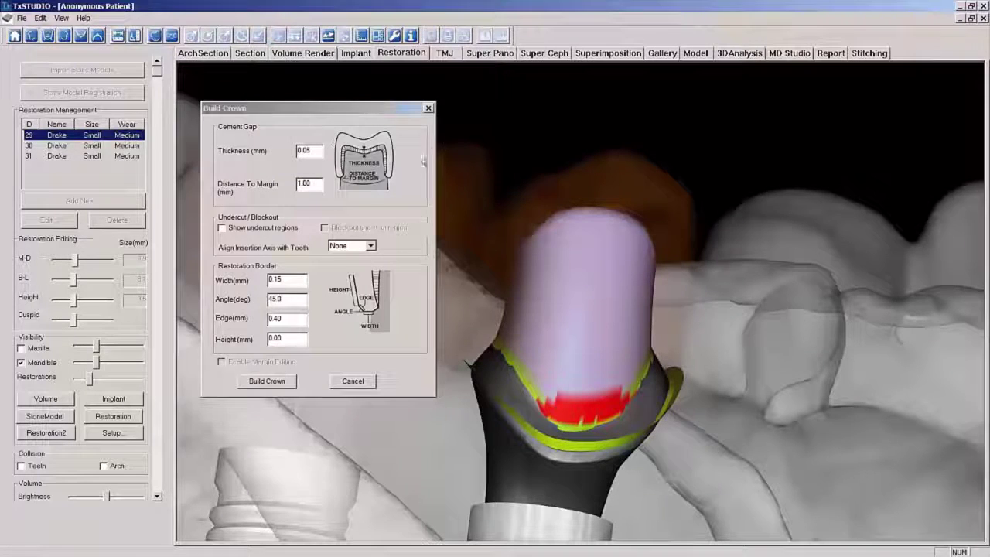
left_click(266, 382)
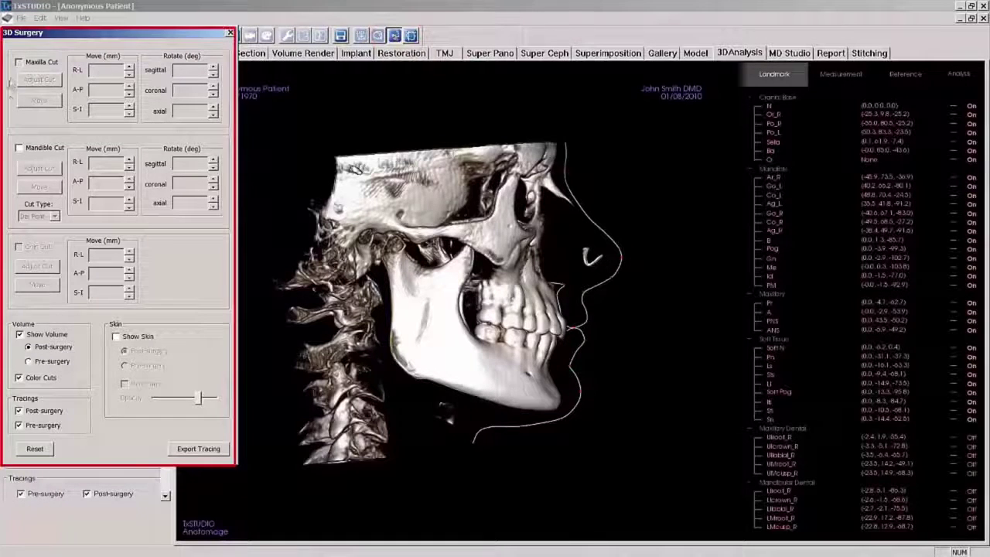
- Enable the maxilla, mandible and chin cuts, and move the chin segment -2.83 mm A-P and 2.42 mm S-I
left_click(18, 62)
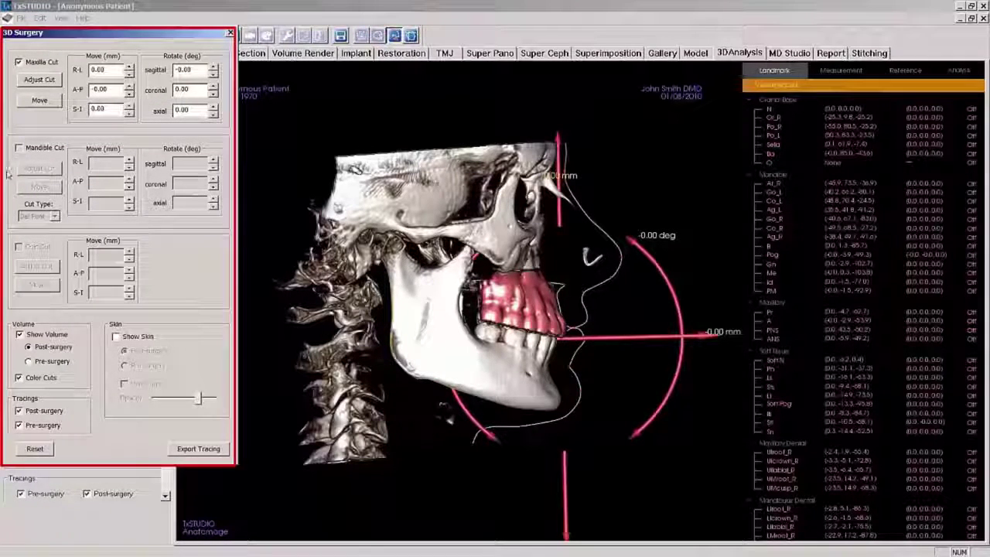
left_click(19, 148)
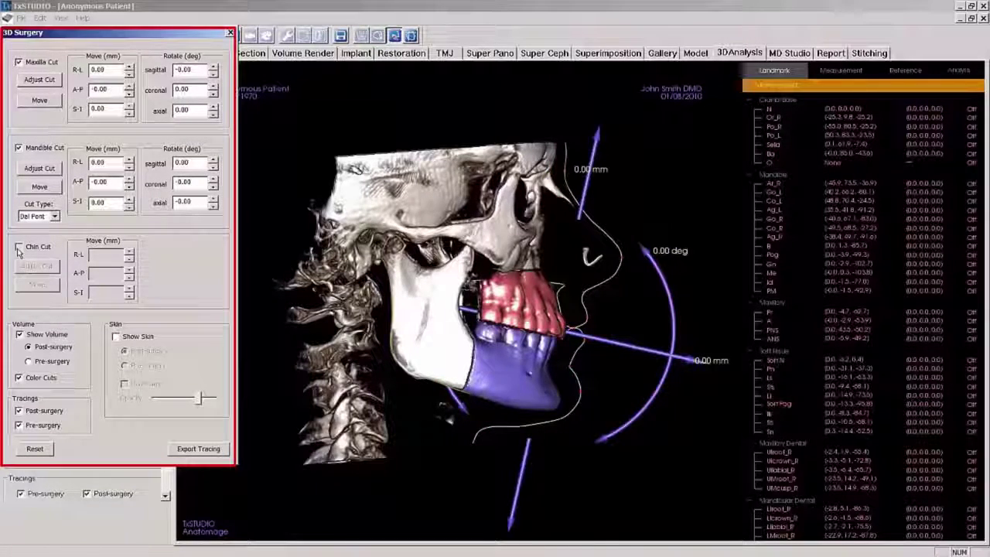
left_click(19, 248)
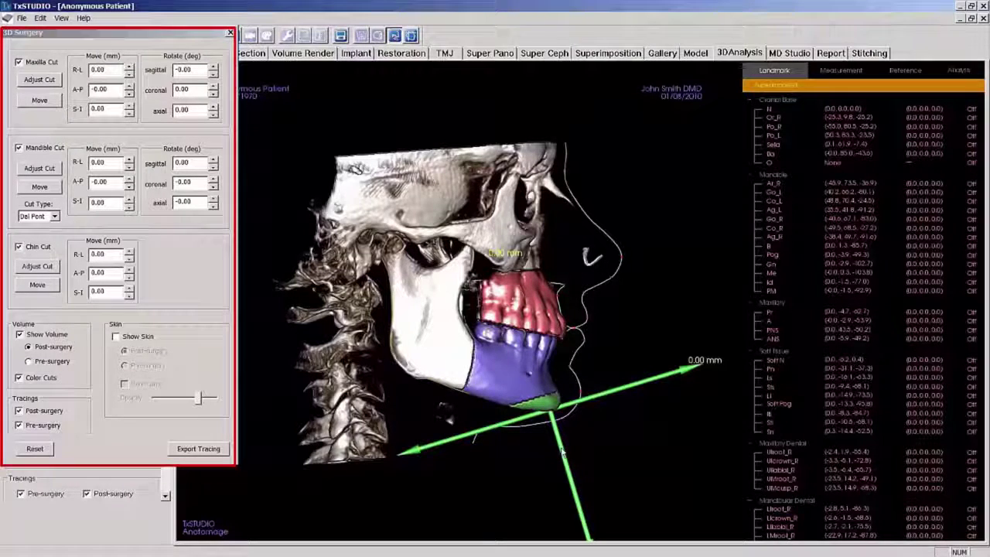
mouse_move(565, 453)
left_mouse_down()
mouse_move(504, 433)
mouse_move(550, 438)
mouse_move(550, 428)
left_mouse_up()
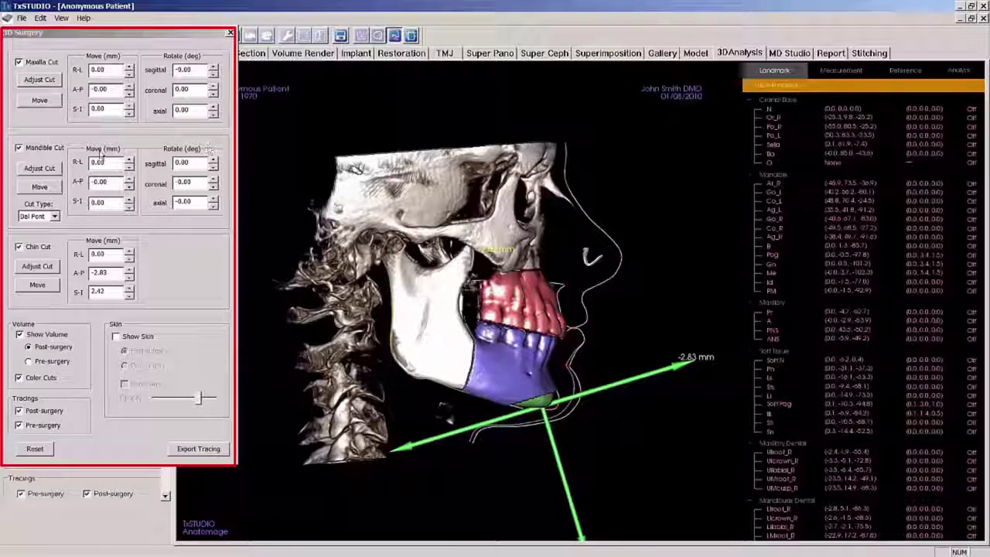
- Adjust the mandible cut by shifting its rear cutting plane slightly forward
left_click(40, 168)
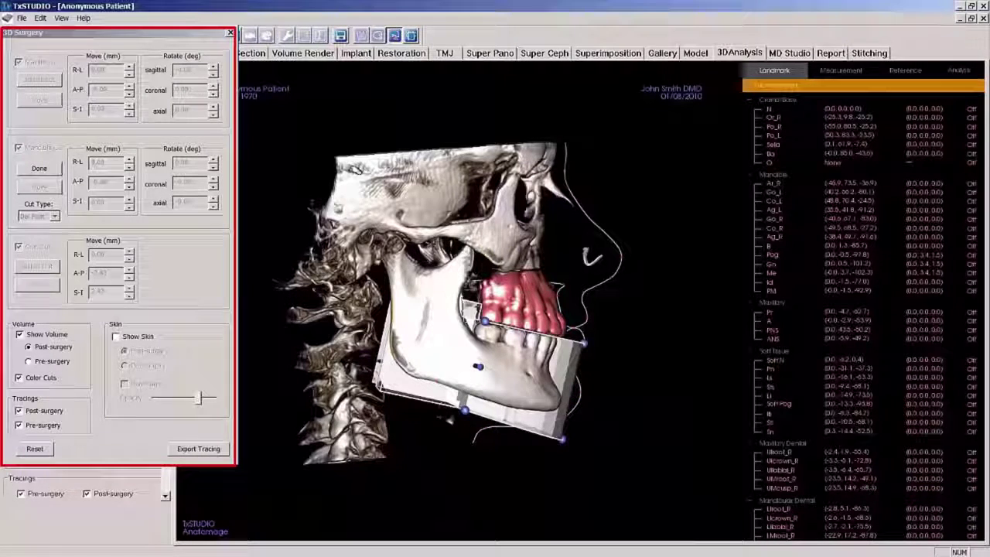
left_click_drag(489, 328, 493, 327)
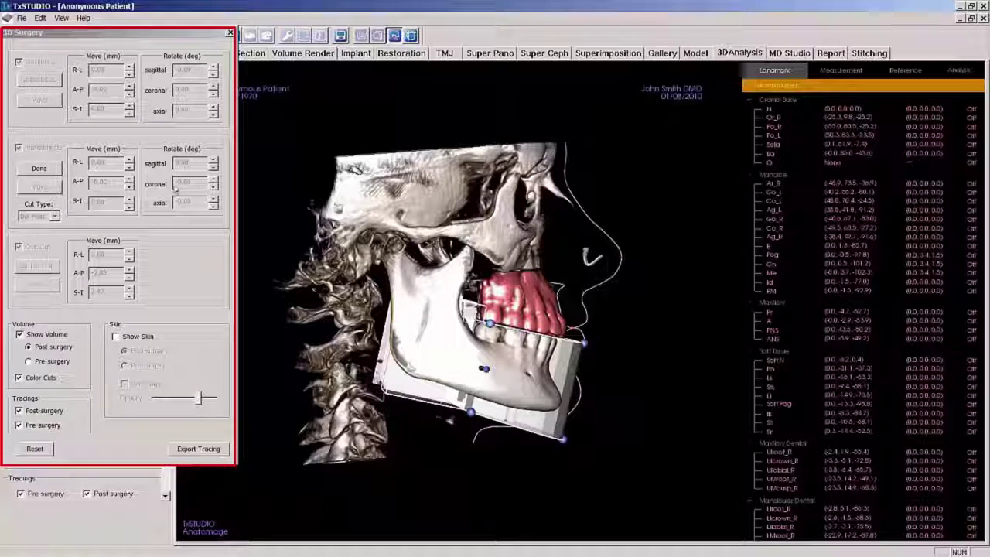
left_click(40, 169)
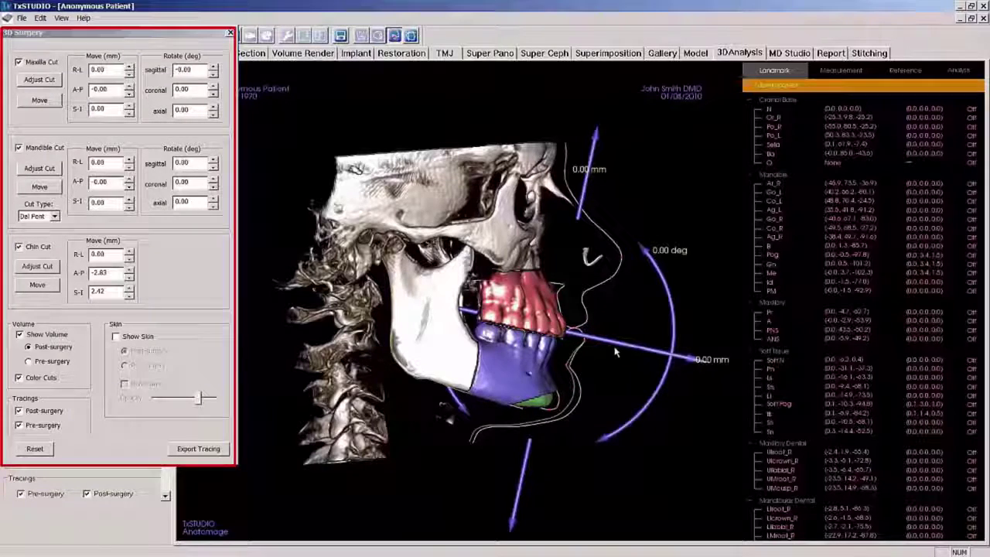
- Advance the mandible segment to 3.37 mm A-P, hiding the volume to compare the tracings and showing it again
left_click_drag(620, 350, 624, 347)
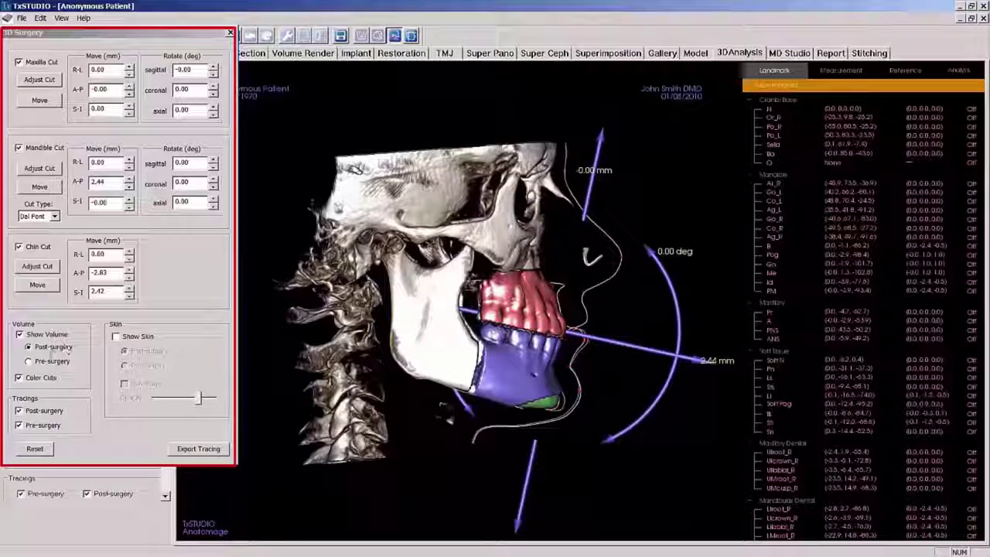
left_click(19, 335)
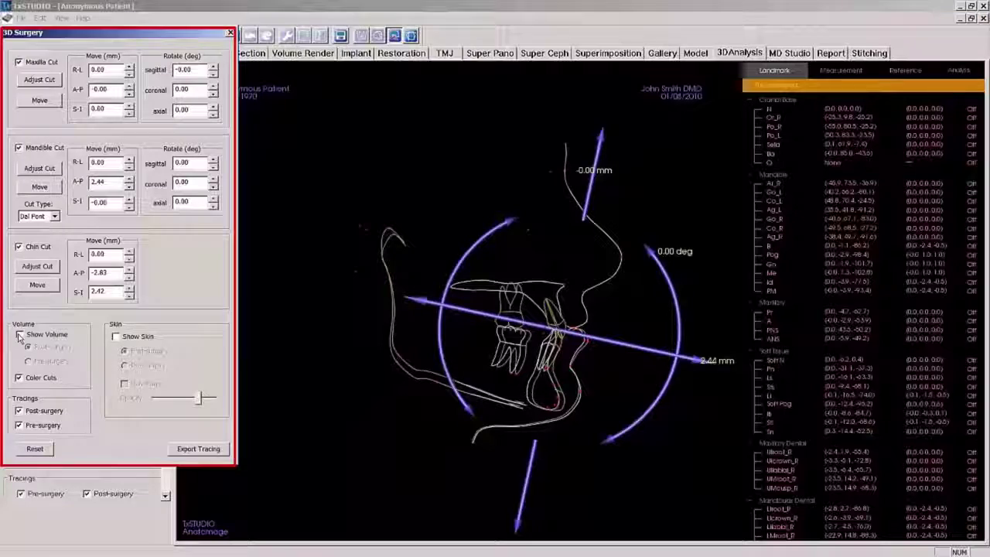
left_click(606, 366)
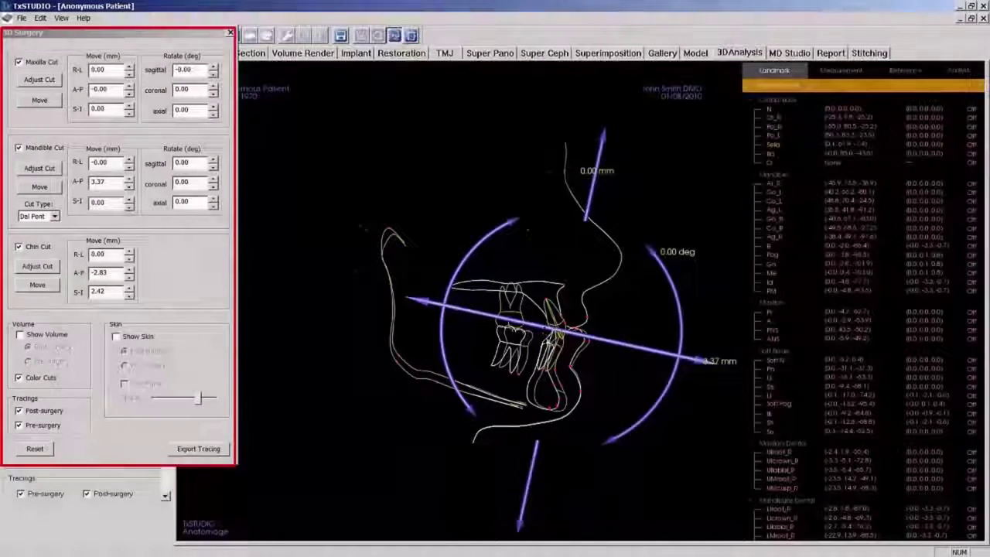
left_click(20, 335)
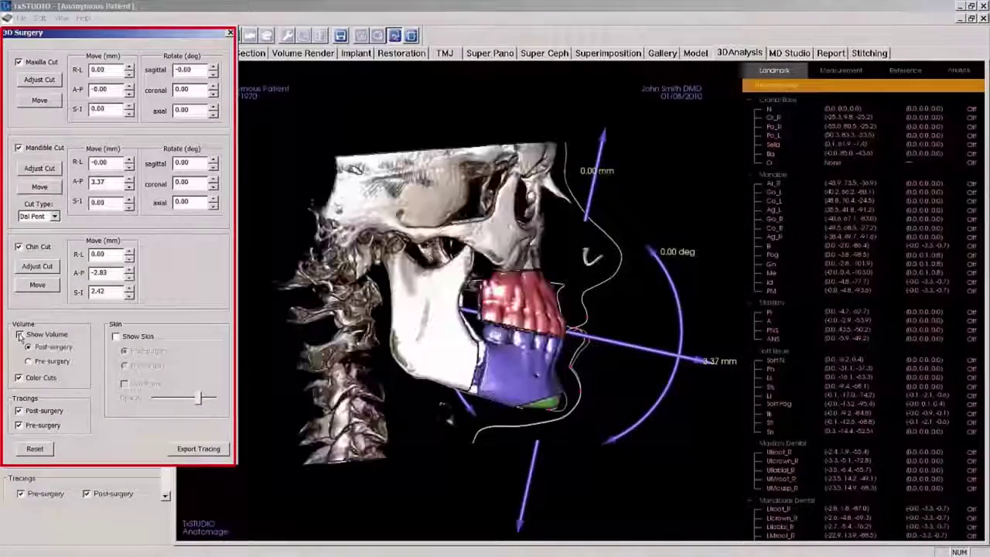
- Show the post-surgery skin at full opacity and compare it with the pre-surgery skin
left_click(116, 337)
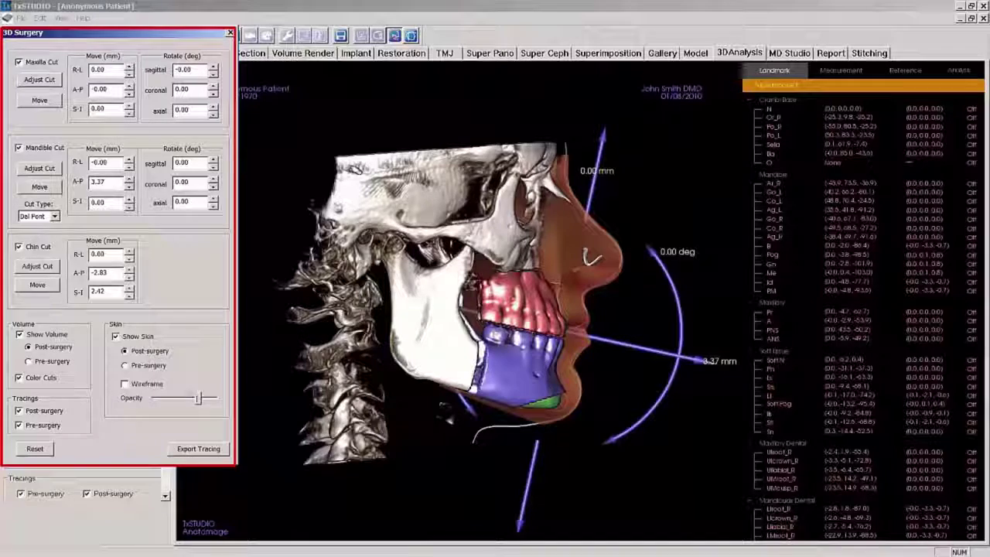
left_click_drag(200, 400, 219, 401)
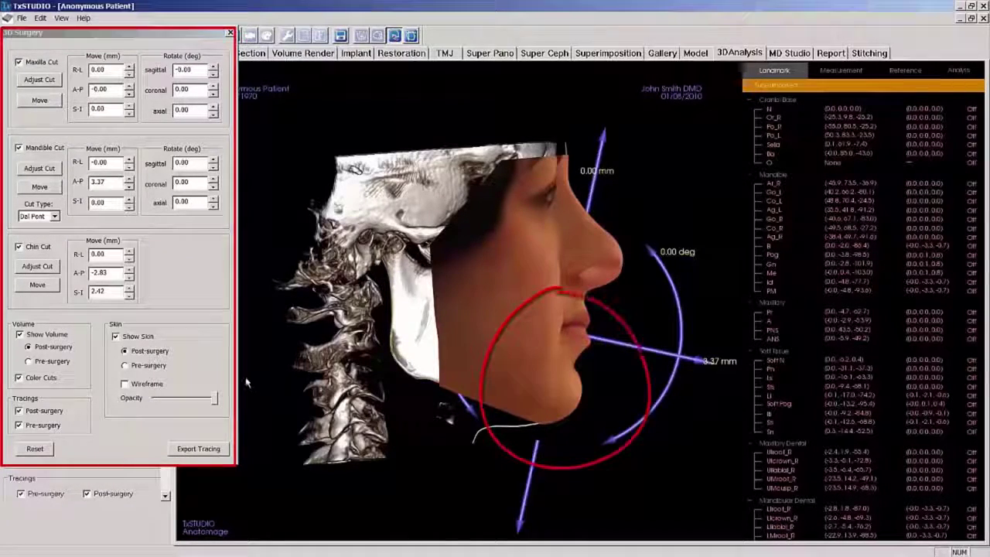
left_click(125, 366)
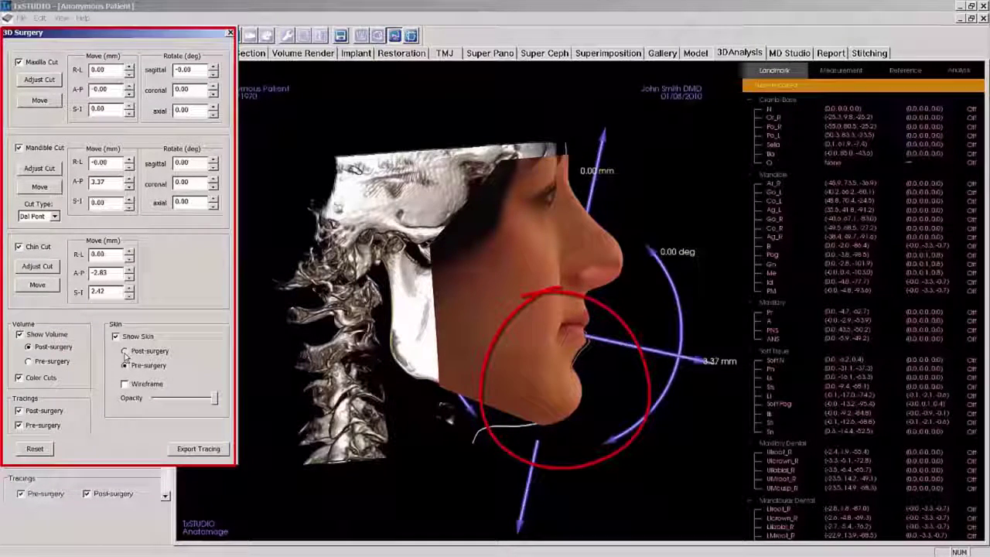
left_click(125, 352)
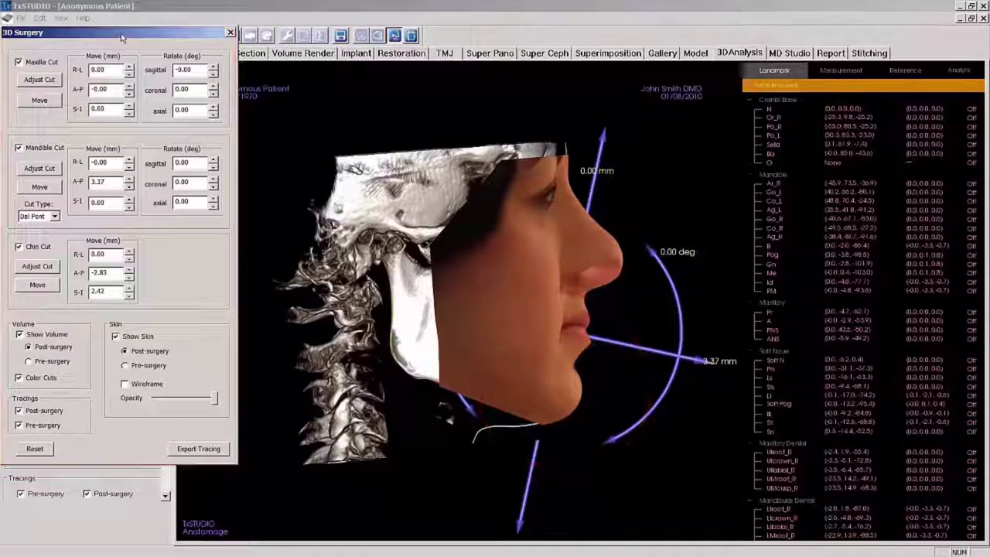
- View the face from the front and shift the mandible segment 1.57 mm R-L
left_click_drag(122, 38, 116, 70)
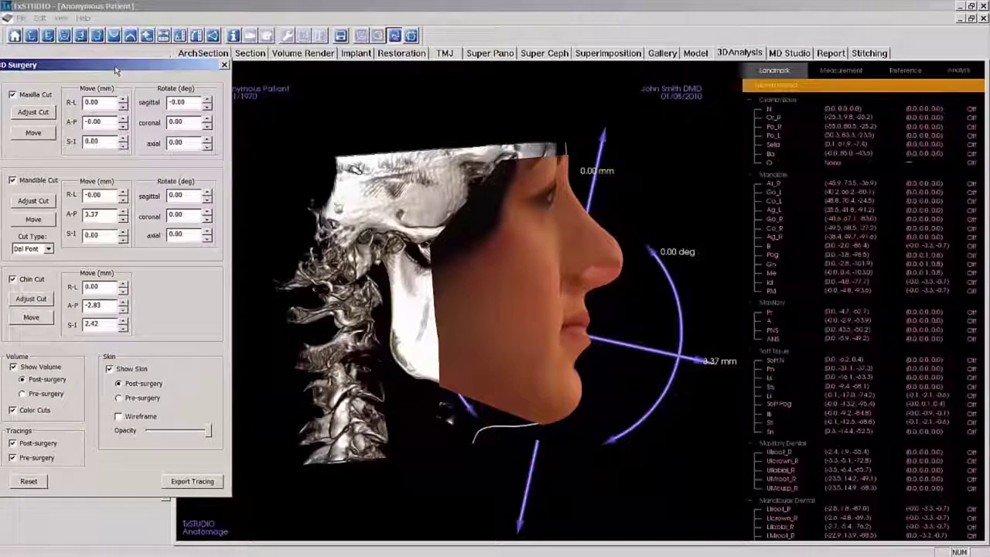
left_click(66, 36)
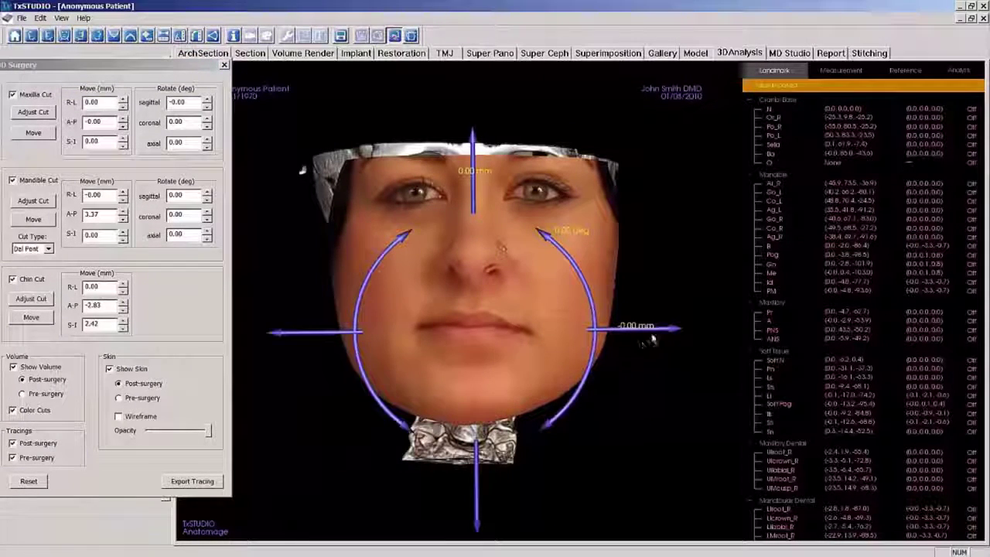
left_click_drag(661, 331, 668, 334)
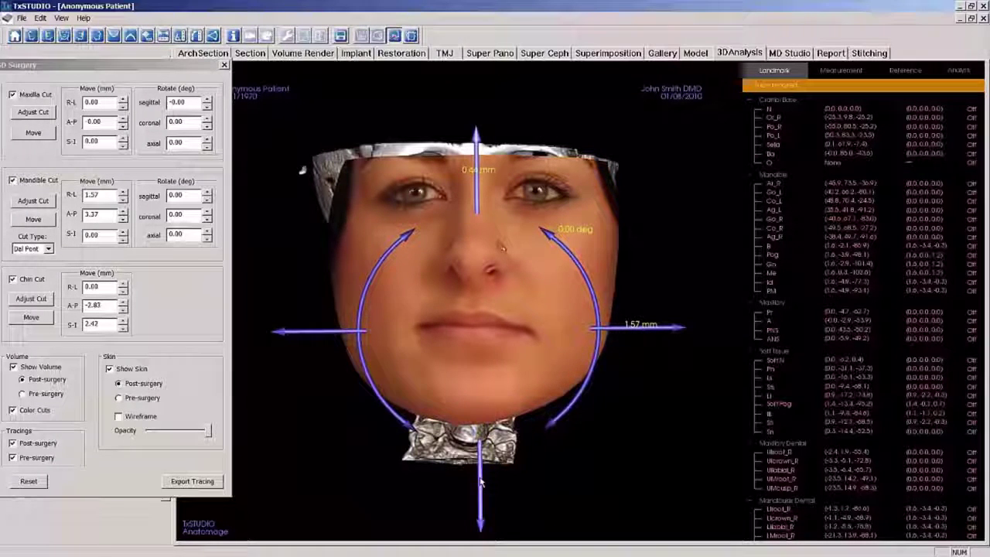
- Shift the mandible segment slightly downward in the frontal view of the face
left_click_drag(480, 483, 480, 489)
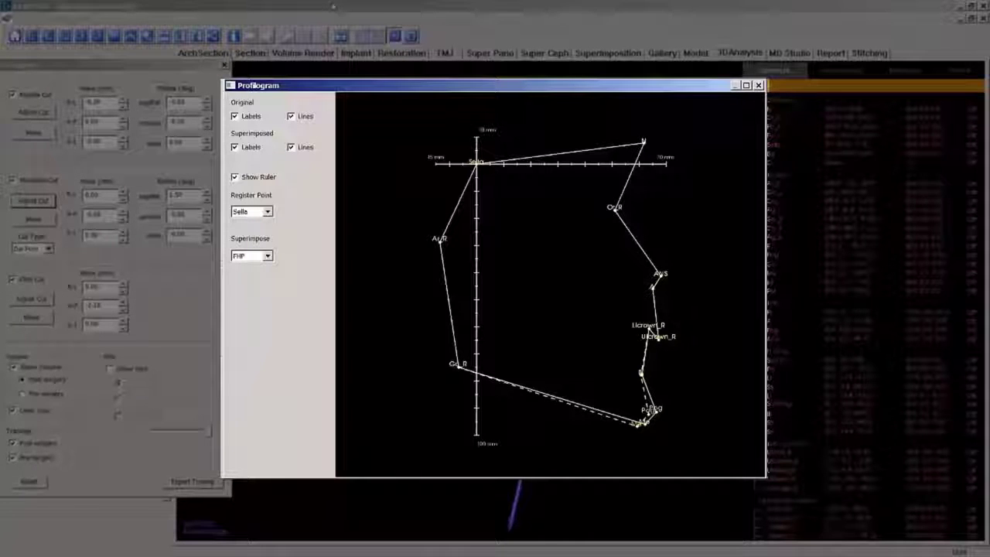
- Switch the profilogram's original lines, superimposed lines and ruler off and on again to compare the tracings
left_click(291, 117)
left_click(292, 118)
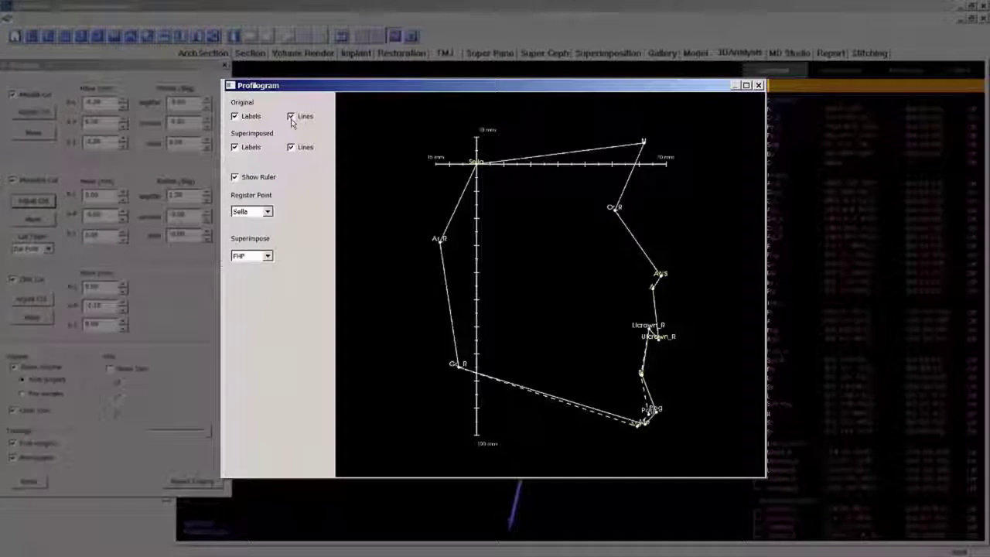
left_click(291, 148)
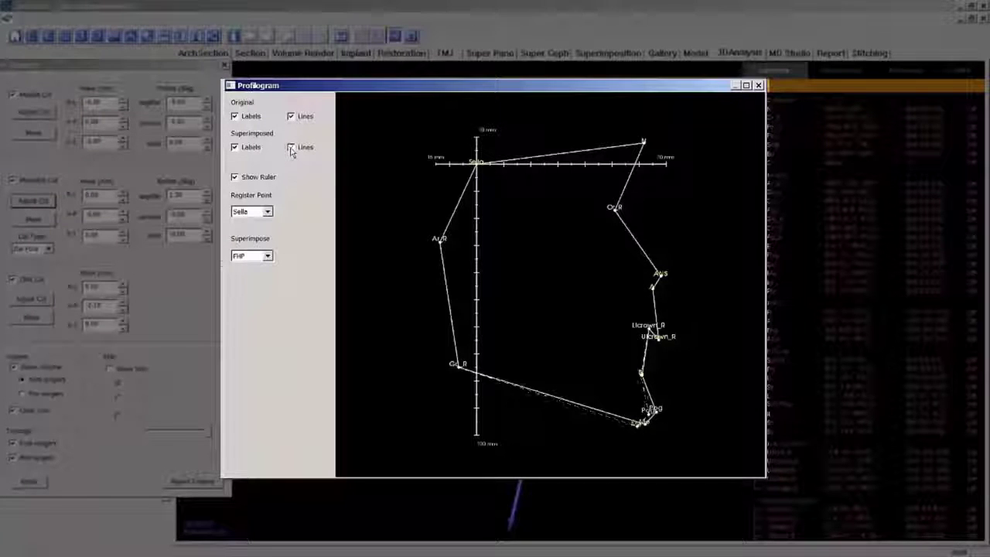
left_click(291, 149)
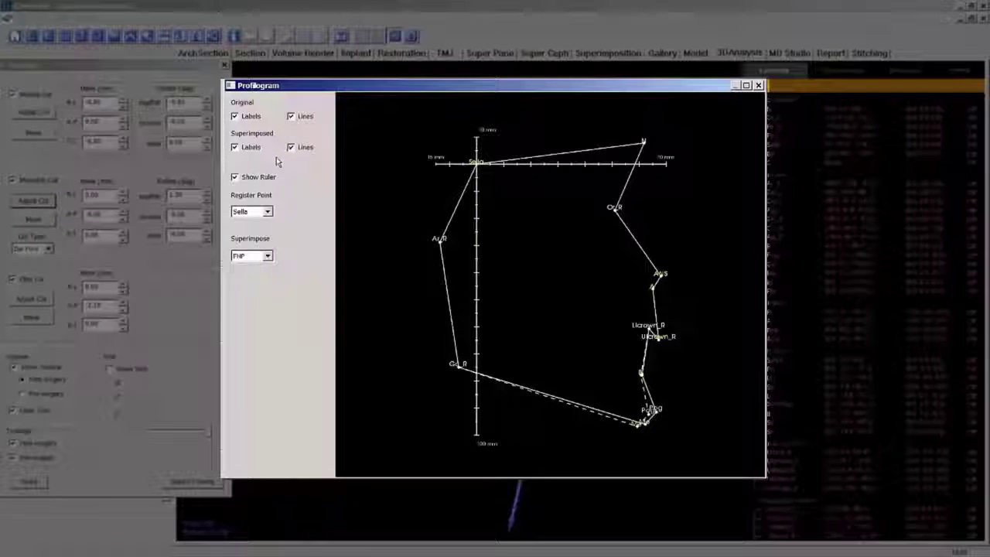
left_click(235, 178)
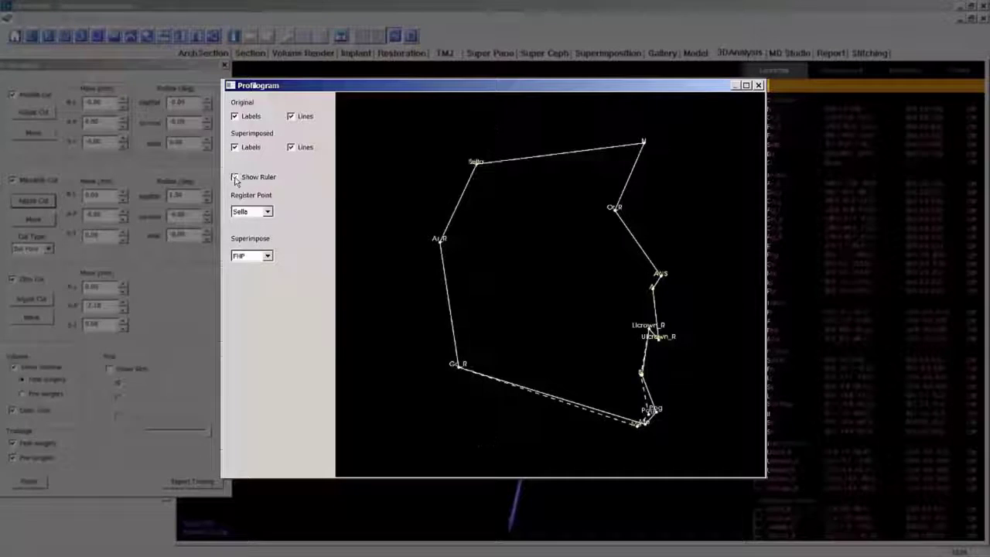
left_click(235, 178)
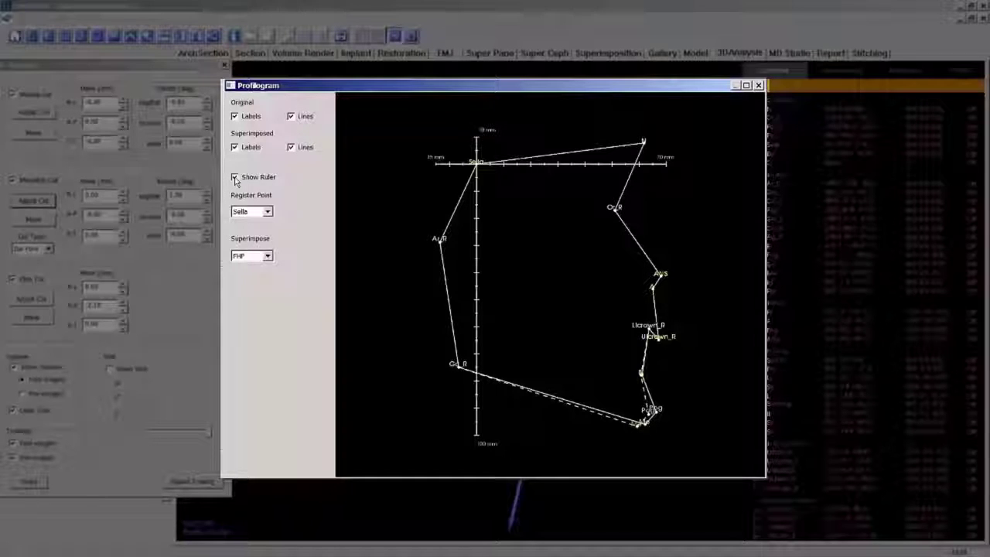
- Check which register points and superimposition references the profilogram offers
left_click(267, 212)
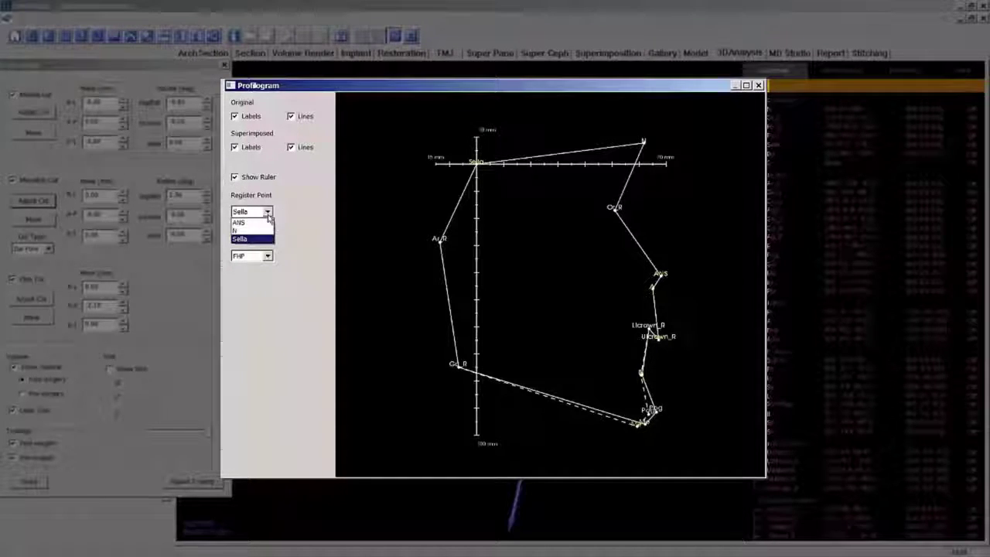
left_click(268, 216)
left_click(268, 257)
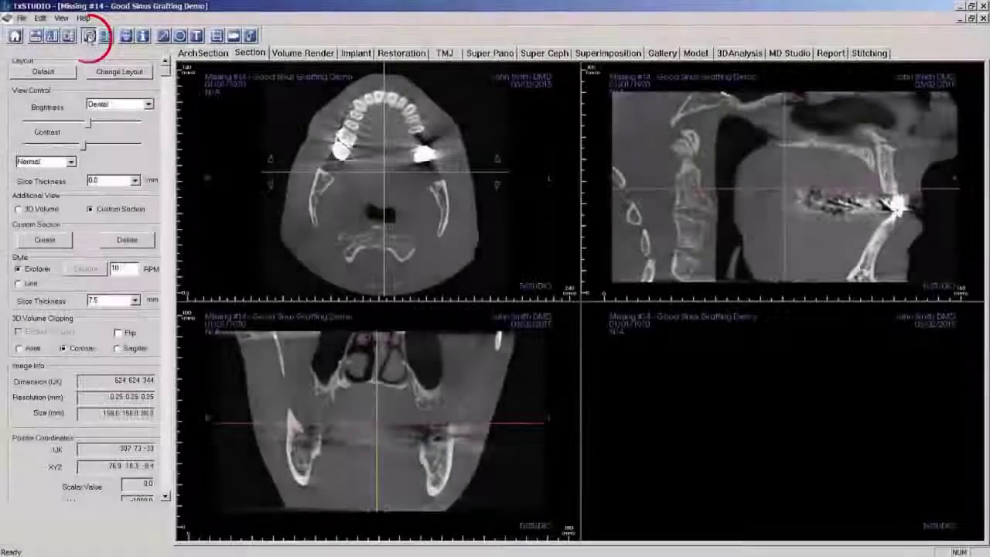
- Start reorienting the patient and rotate the head slightly in the axial and coronal views
left_click(92, 38)
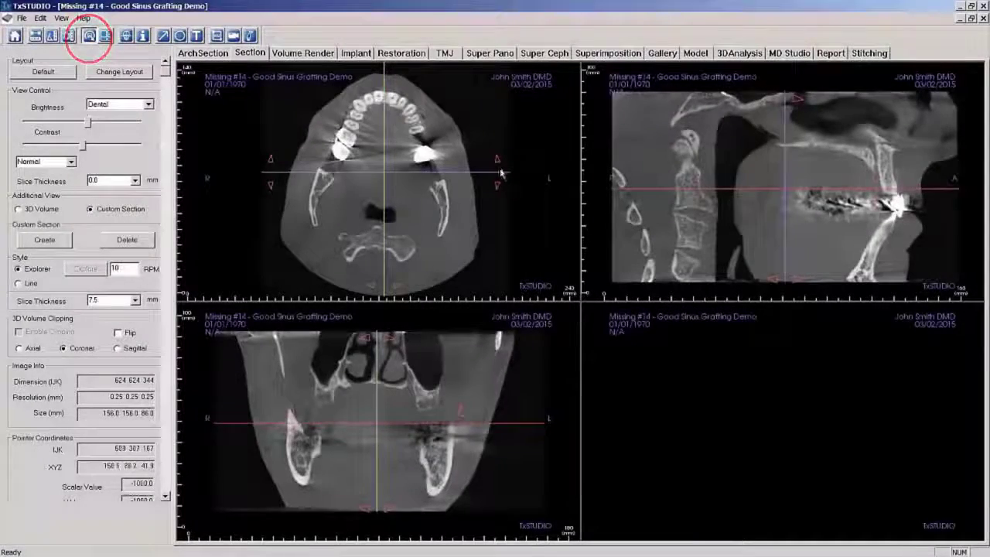
left_click_drag(497, 162, 504, 158)
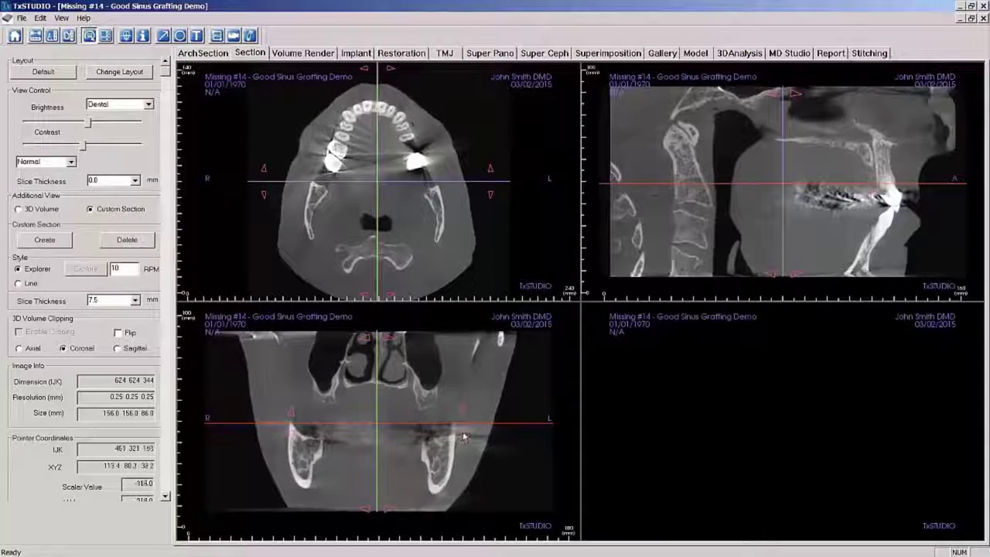
left_click_drag(465, 436, 468, 430)
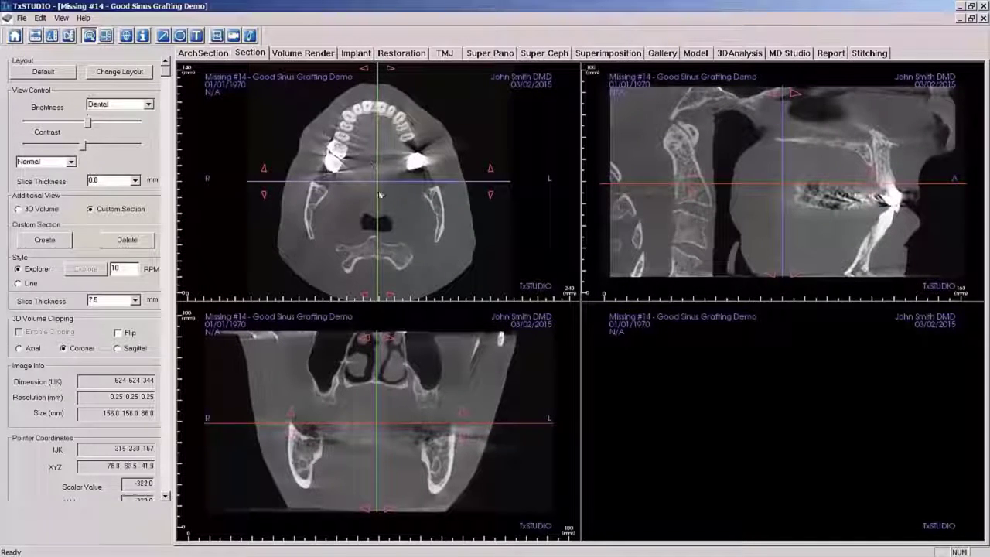
- Move the sagittal plane to the patient's right molars, tilt the sagittal view slightly and finish the reorientation
left_click_drag(377, 199, 340, 200)
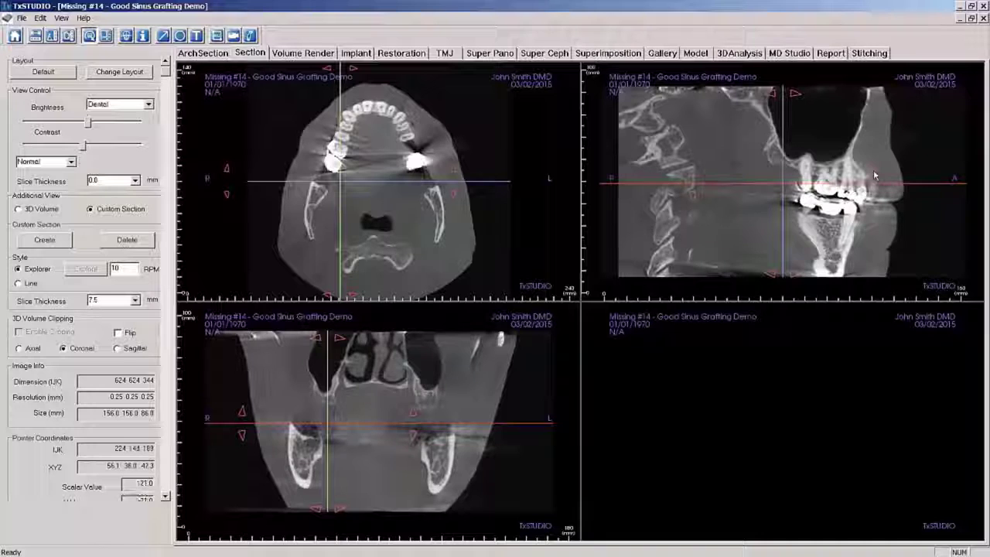
left_click_drag(874, 174, 865, 167)
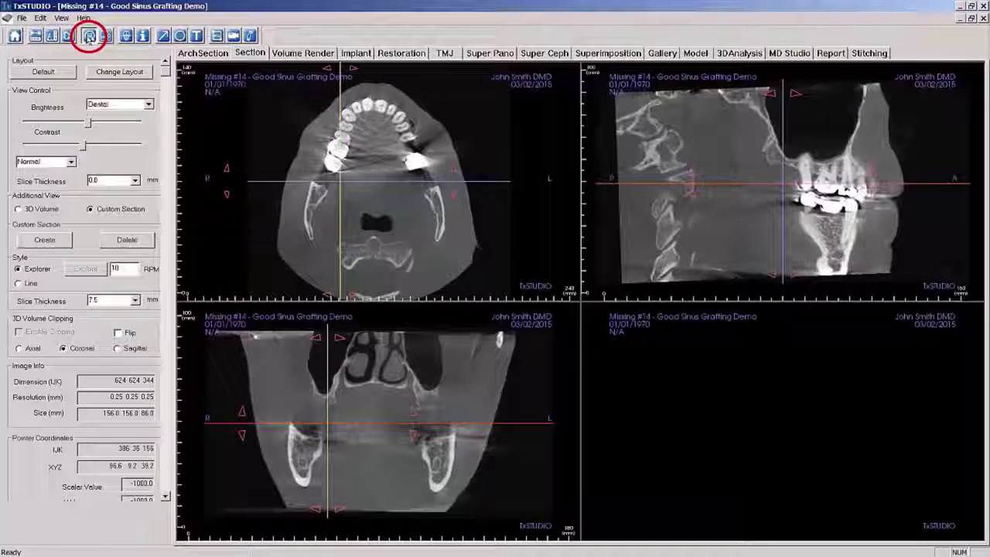
left_click(89, 37)
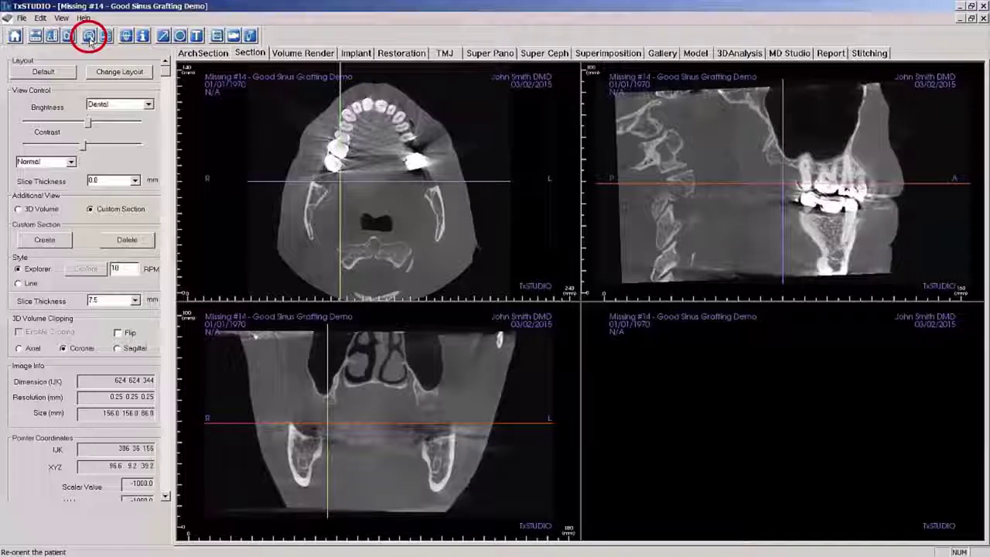
- Reset the patient coordinate system and confirm the reset
left_click(89, 36)
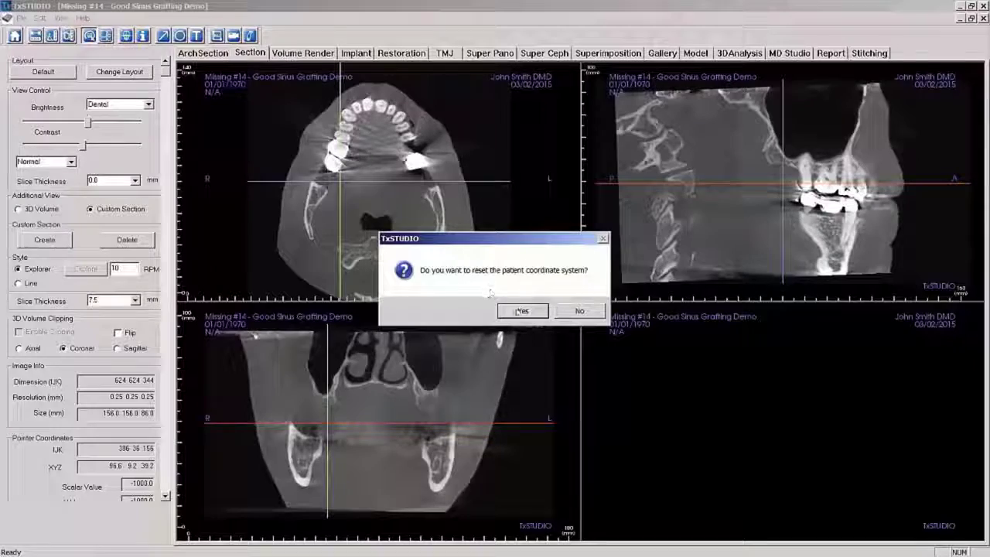
left_click(523, 311)
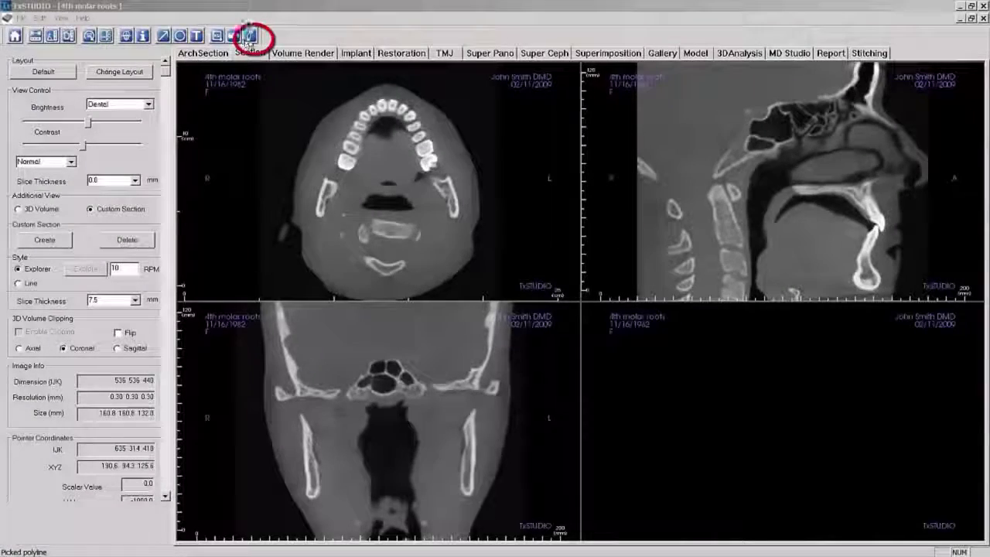
- Measure the airway of the 4th molar roots case along its path and review the volume and cross-section graphs
left_click(249, 41)
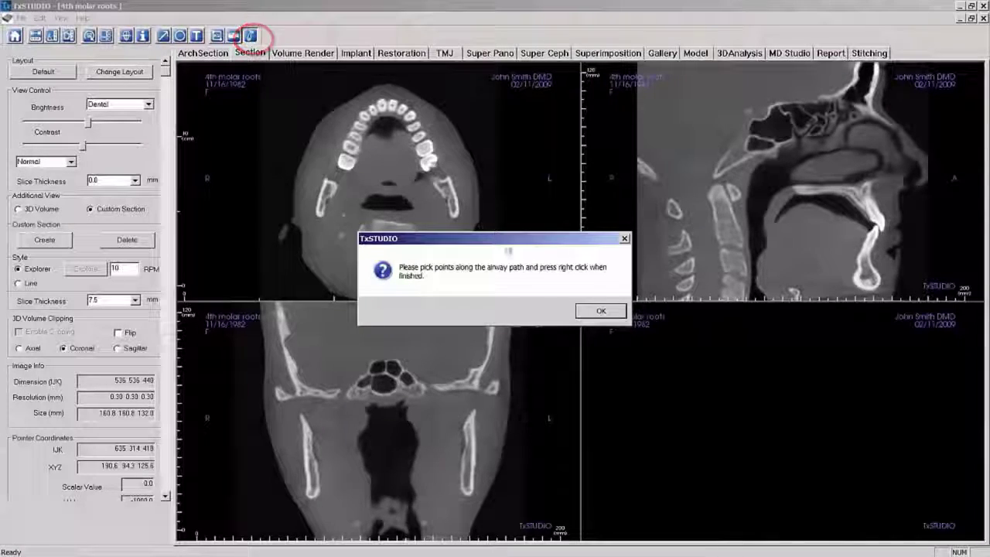
left_click(599, 310)
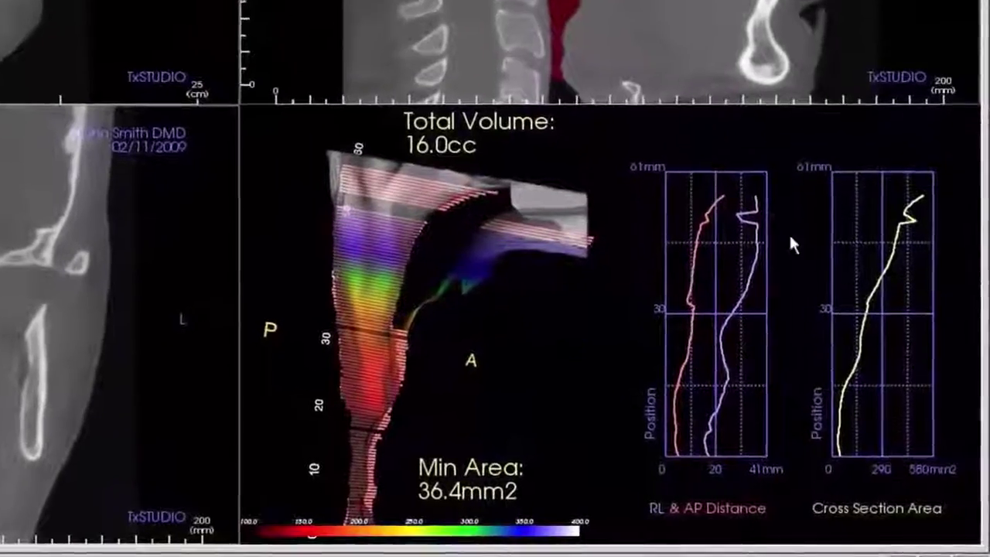
mouse_move(688, 332)
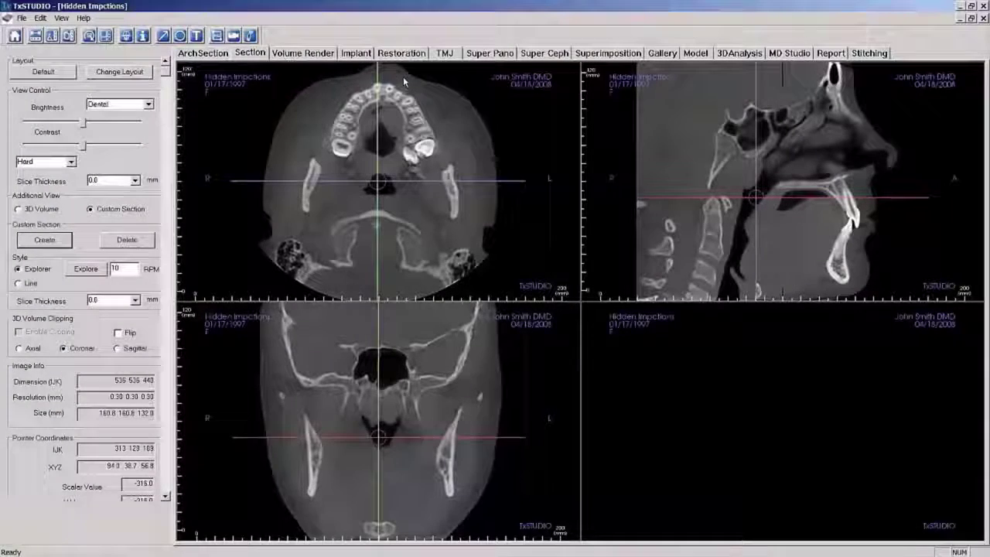
- Draw a custom section in the axial view along the patient's left upper teeth, from the front teeth past the molars
mouse_move(403, 76)
left_mouse_down()
mouse_move(445, 166)
mouse_move(436, 180)
left_mouse_up()
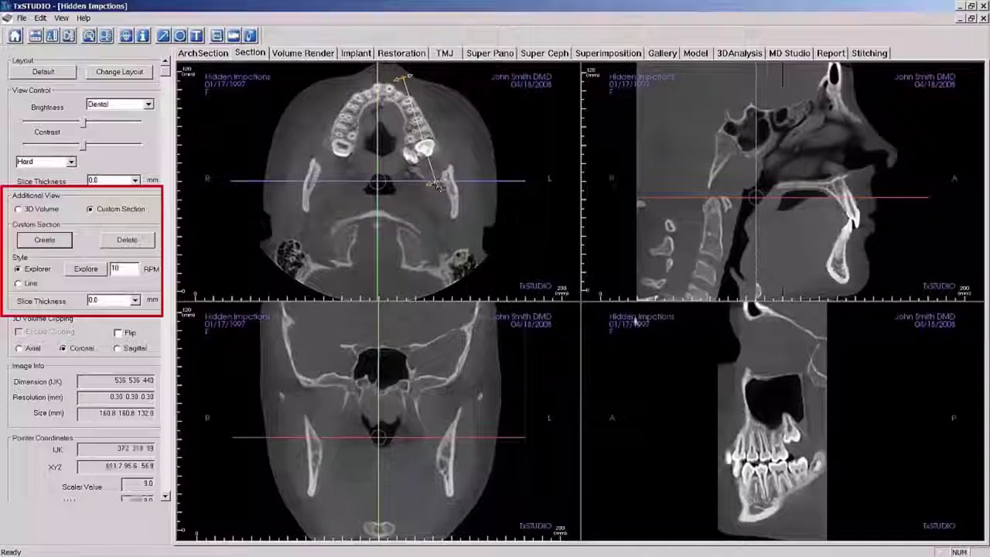
scroll(897, 464, "up", 3)
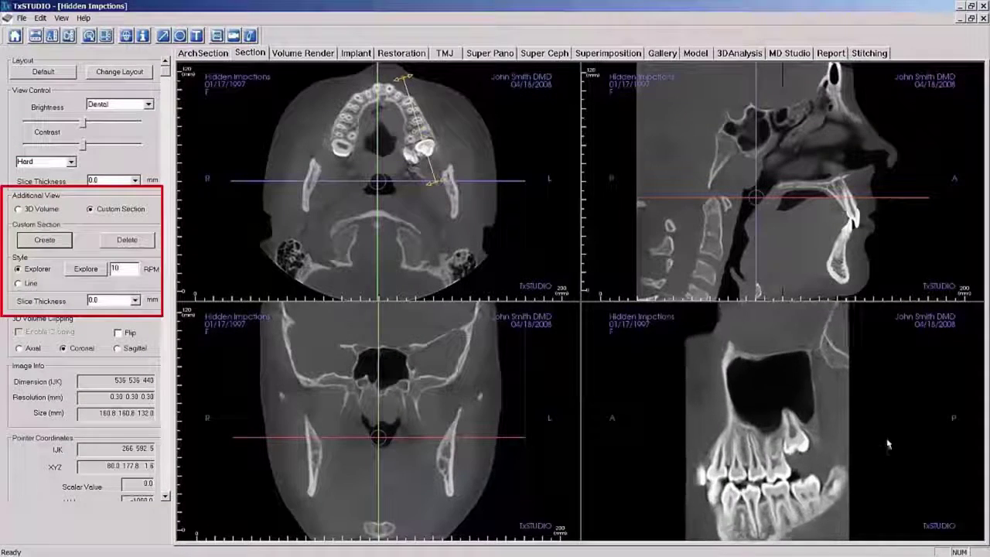
left_click_drag(891, 437, 884, 379)
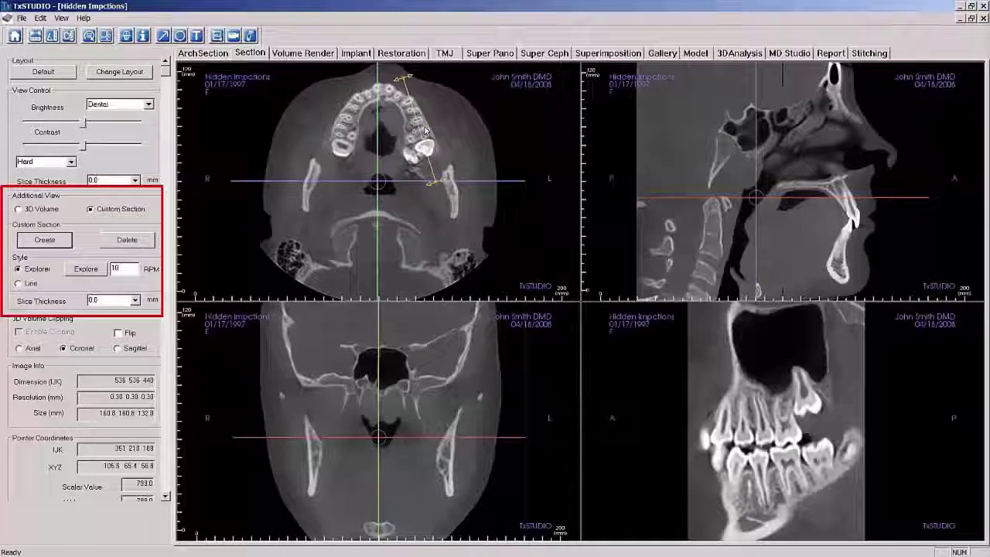
- Widen the custom section across the left teeth and set its slice thickness to 10.0 mm
left_click_drag(429, 130, 442, 135)
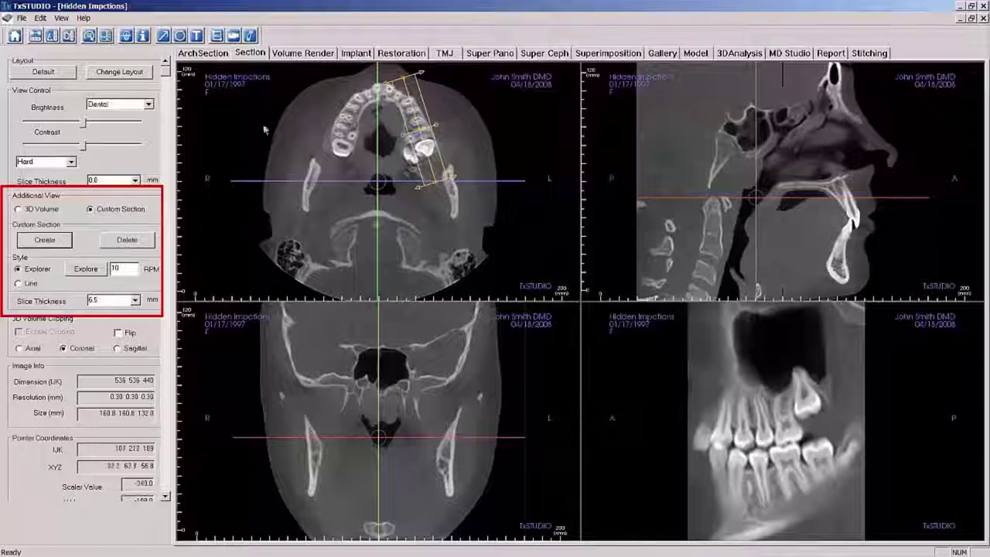
left_click(135, 300)
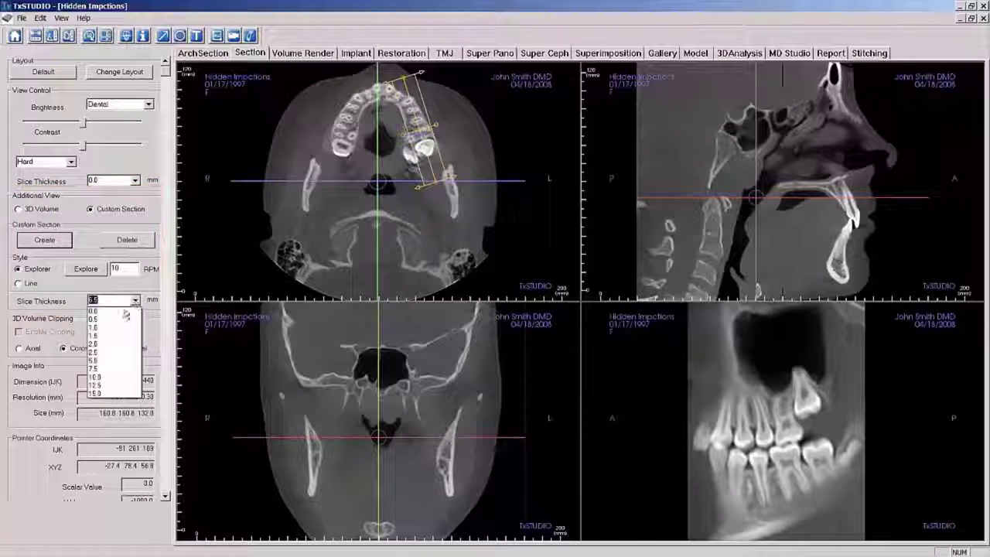
left_click(98, 378)
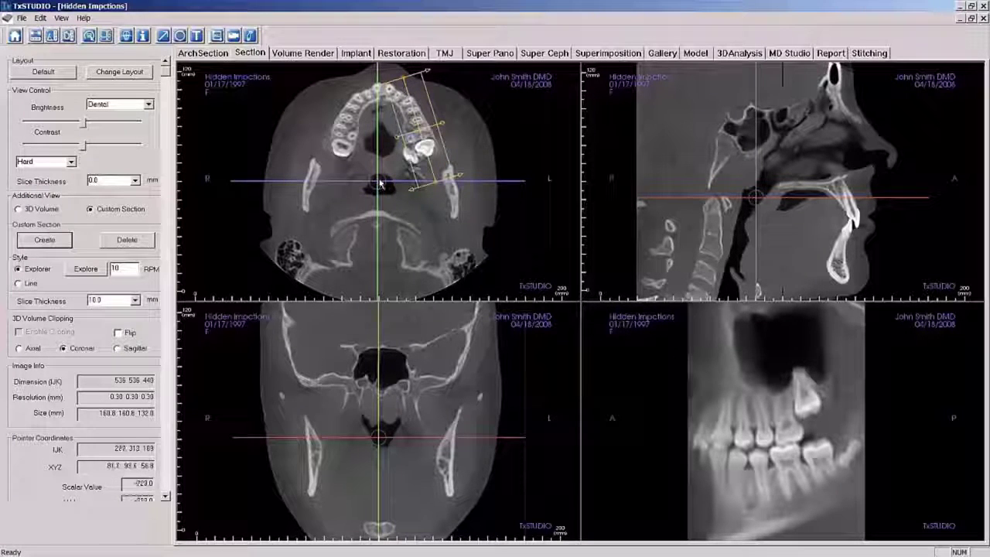
- Move the slice crosshair in the axial view onto the impacted tooth beside the patient's left upper molar
left_click_drag(379, 183, 413, 160)
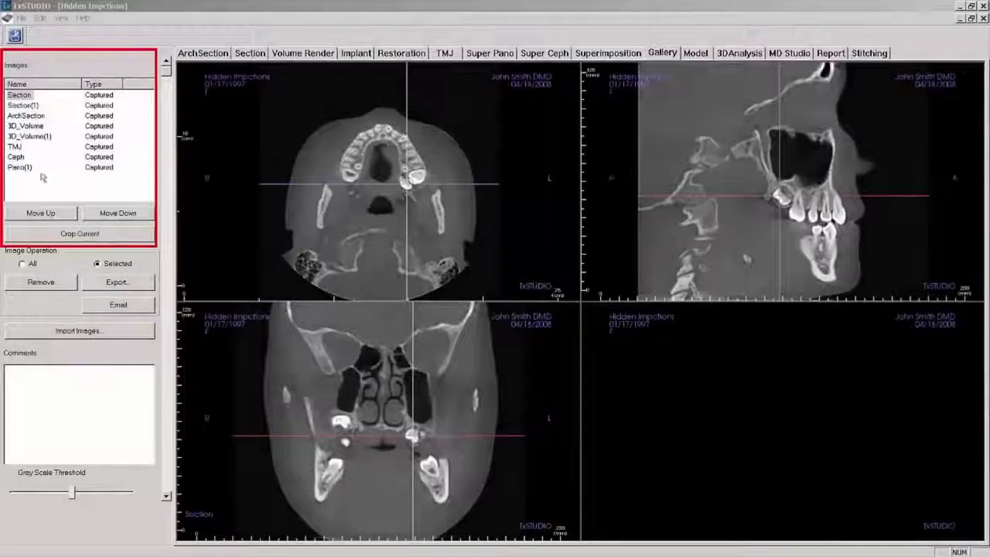
- Move the Ceph image to the first place in the gallery's image list
left_click(17, 157)
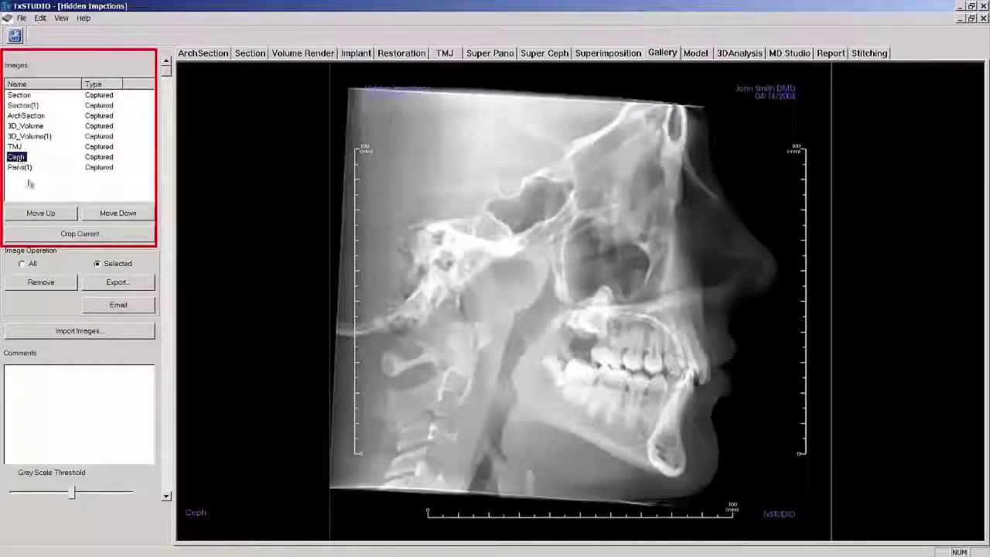
left_click(70, 213)
left_click(71, 214)
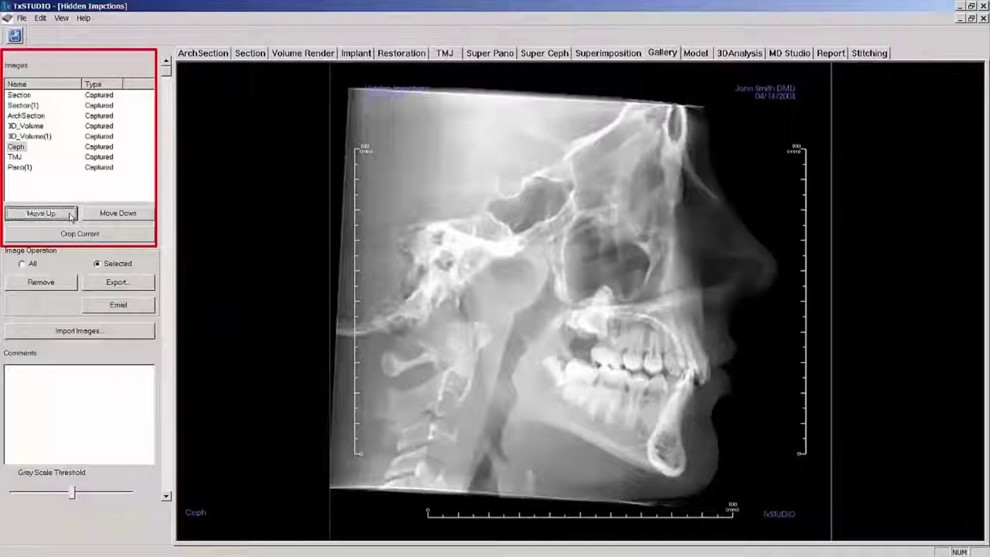
left_click(70, 213)
left_click(70, 213)
left_click(71, 213)
left_click(70, 213)
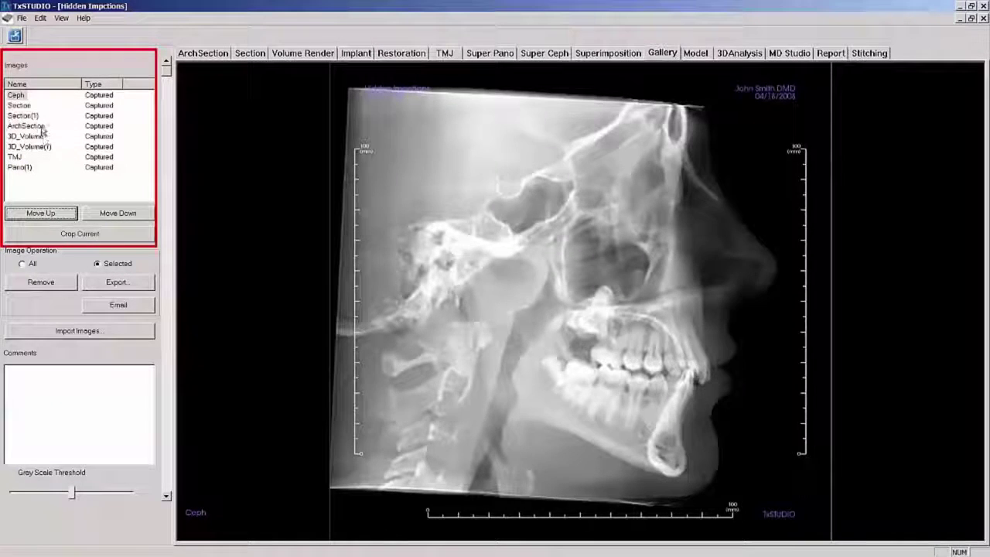
- Move the ArchSection image to the last place in the gallery's image list
left_click(28, 126)
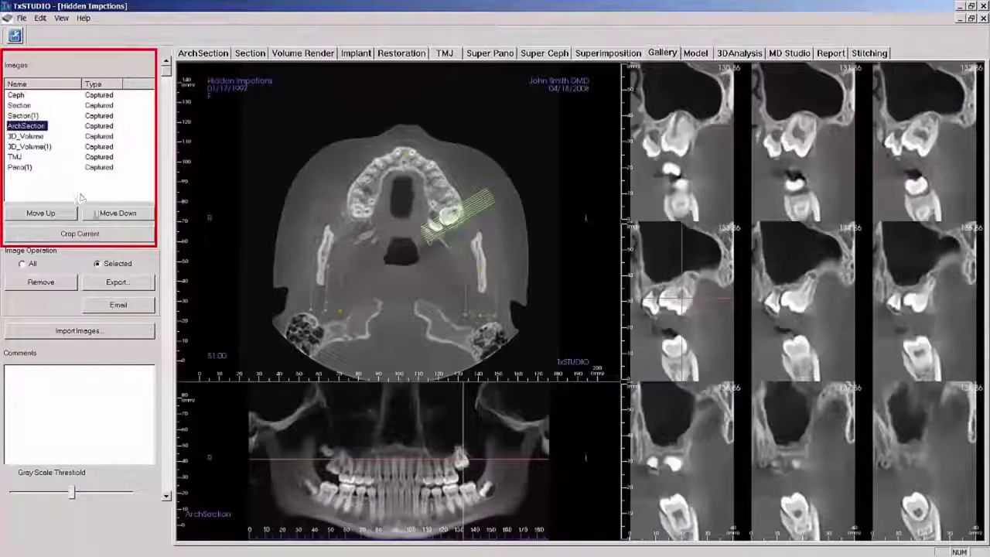
left_click(99, 215)
left_click(99, 216)
left_click(99, 216)
left_click(99, 216)
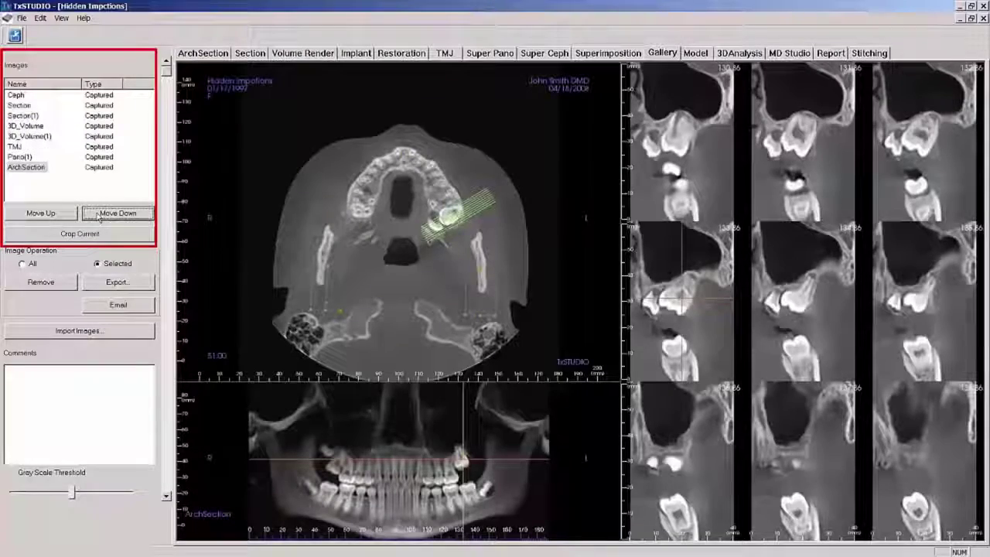